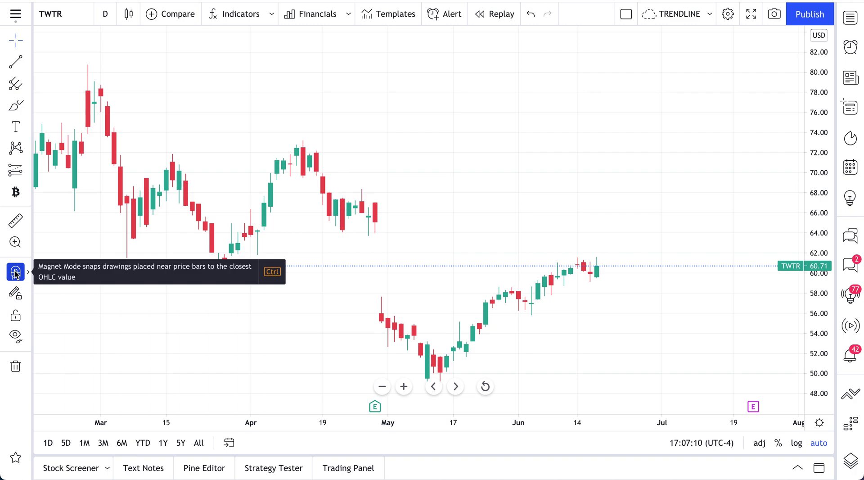
# - Choose Strong Magnet snapping, then toggle the magnet off and back on so it stays active
pyautogui.click(26, 274)
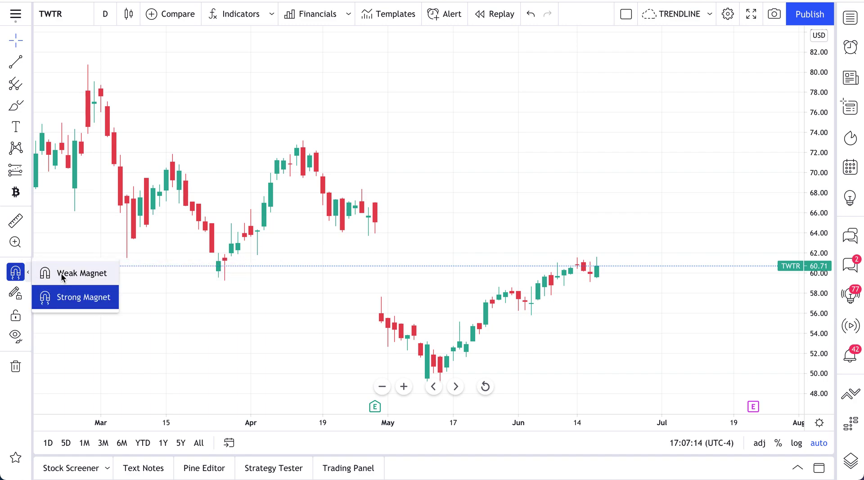
pyautogui.click(66, 303)
pyautogui.click(18, 275)
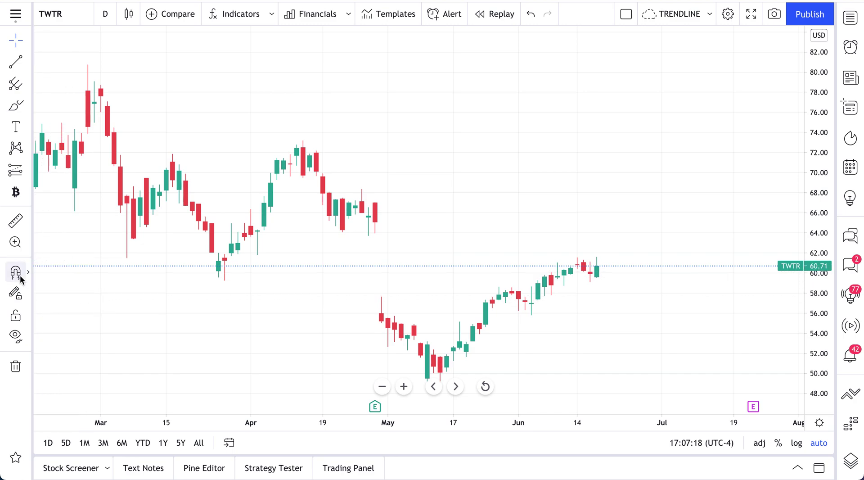
pyautogui.click(19, 279)
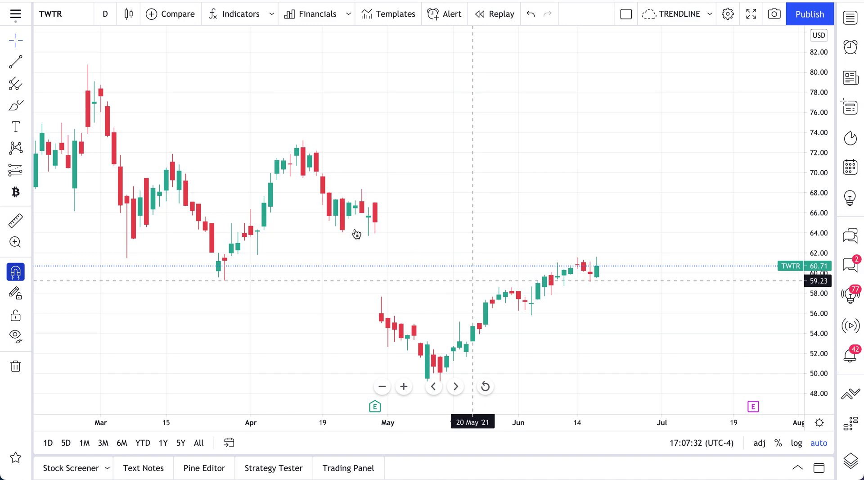
# - Add the text label 'OHLC = Open, High, Low, and Close' and move it near the chart top
pyautogui.click(15, 127)
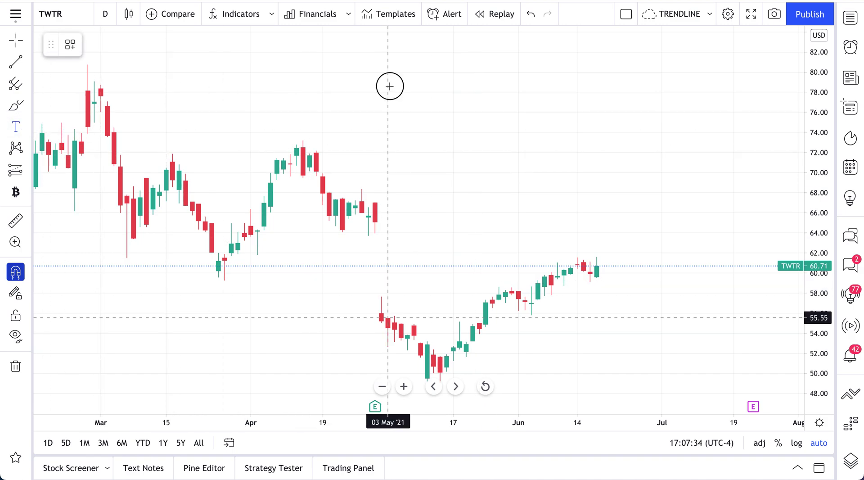
pyautogui.click(386, 318)
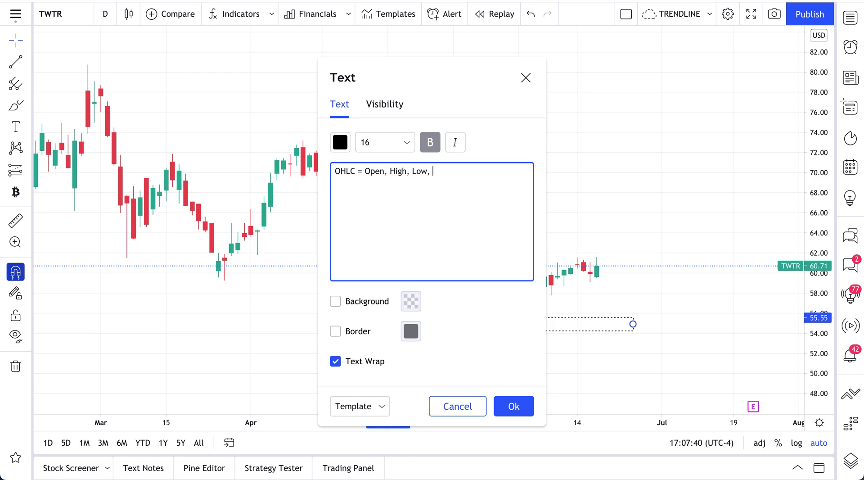
pyautogui.click(514, 406)
pyautogui.moveTo(489, 282); pyautogui.dragTo(496, 84)
# - Draw a freehand brush loop around the OHLC label, then undo it
pyautogui.click(17, 106)
pyautogui.moveTo(459, 295)
pyautogui.mouseDown()
pyautogui.moveTo(440, 93)
pyautogui.moveTo(358, 134)
pyautogui.moveTo(590, 131)
pyautogui.moveTo(389, 102)
pyautogui.mouseUp()
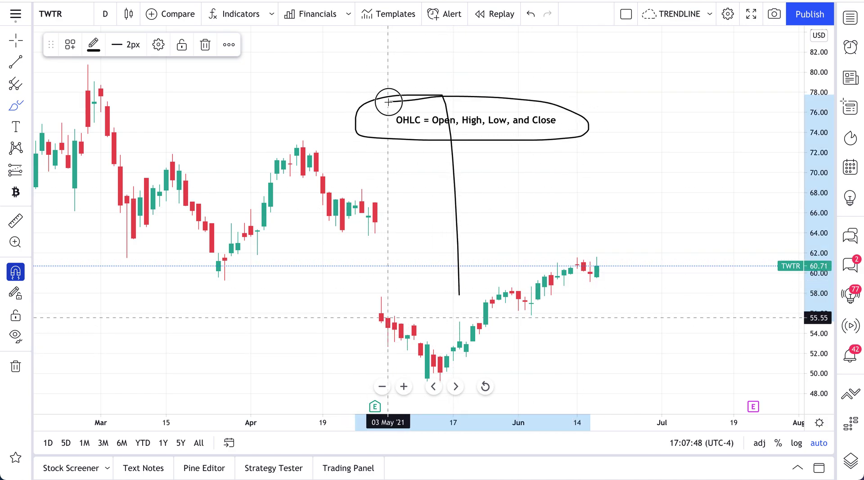
pyautogui.hotkey('ctrl', 'z')
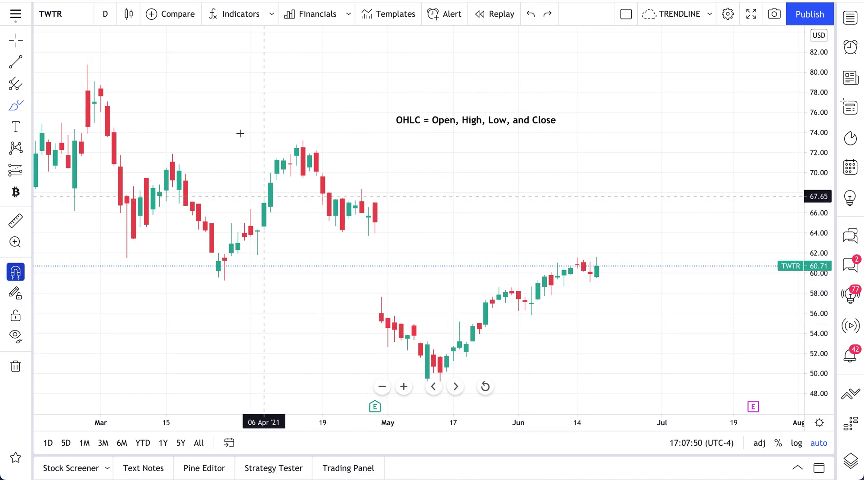
# - Zoom the time axis in to mid-April through July and pick the Trend Line tool
pyautogui.scroll(6, 324, 195)
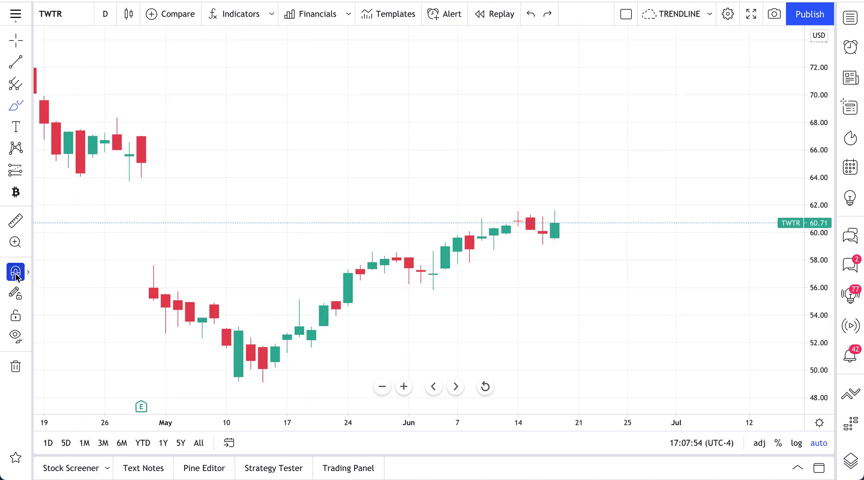
pyautogui.click(28, 62)
pyautogui.click(75, 64)
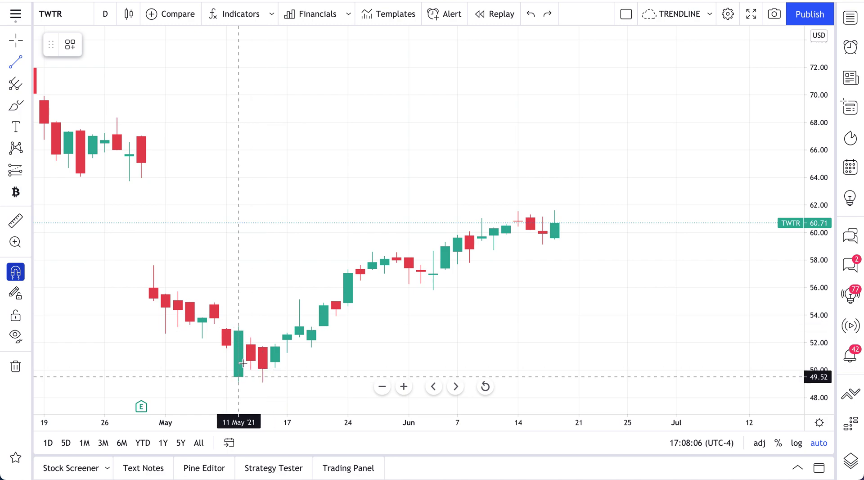
pyautogui.click(263, 382)
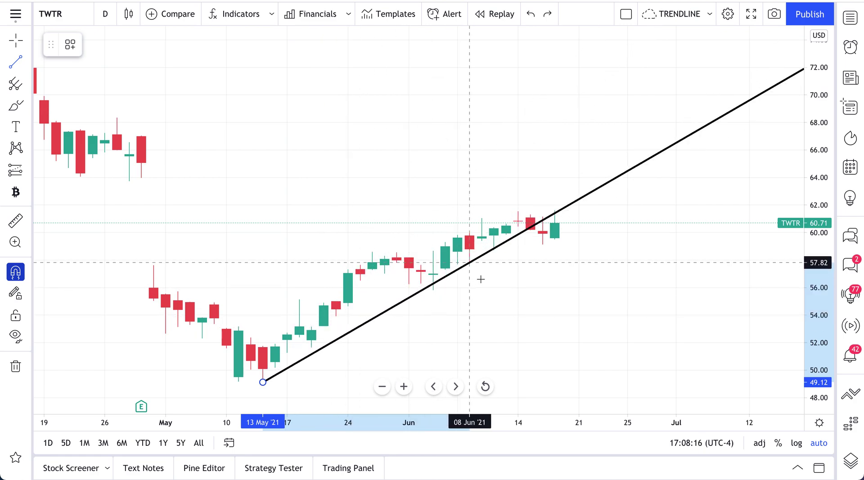
pyautogui.click(559, 243)
pyautogui.click(591, 236)
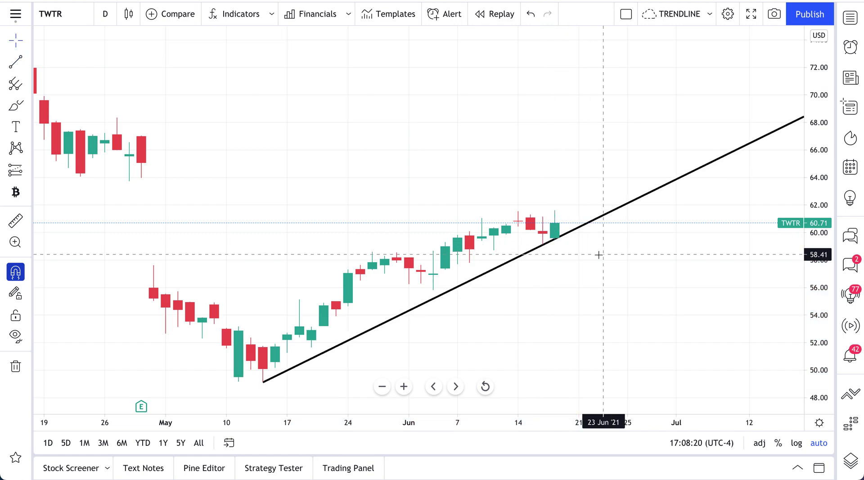
pyautogui.doubleClick(581, 228)
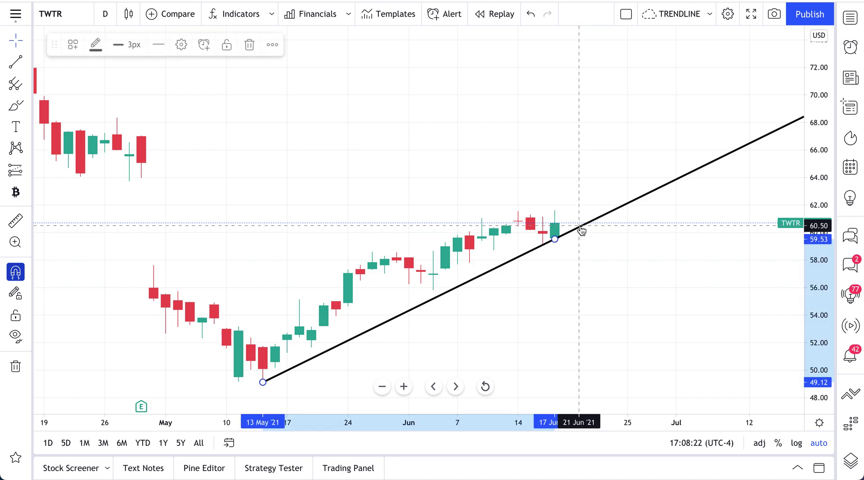
pyautogui.click(378, 162)
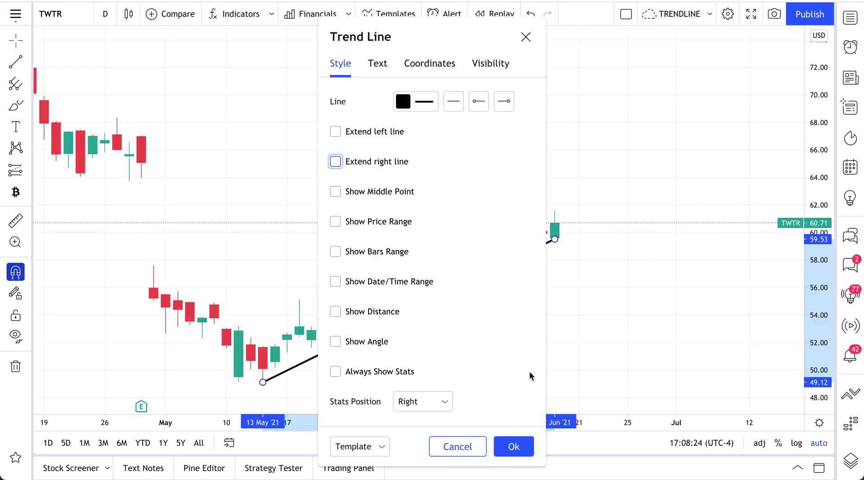
pyautogui.click(514, 446)
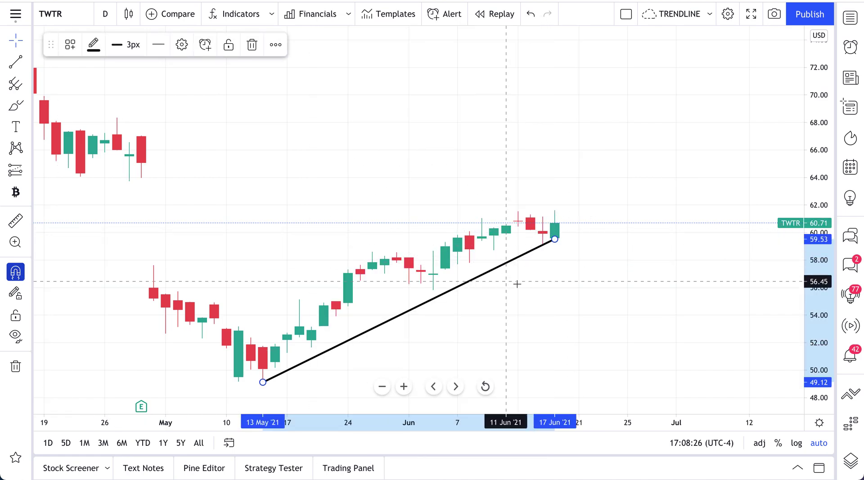
pyautogui.moveTo(554, 240); pyautogui.dragTo(433, 290)
pyautogui.click(463, 292)
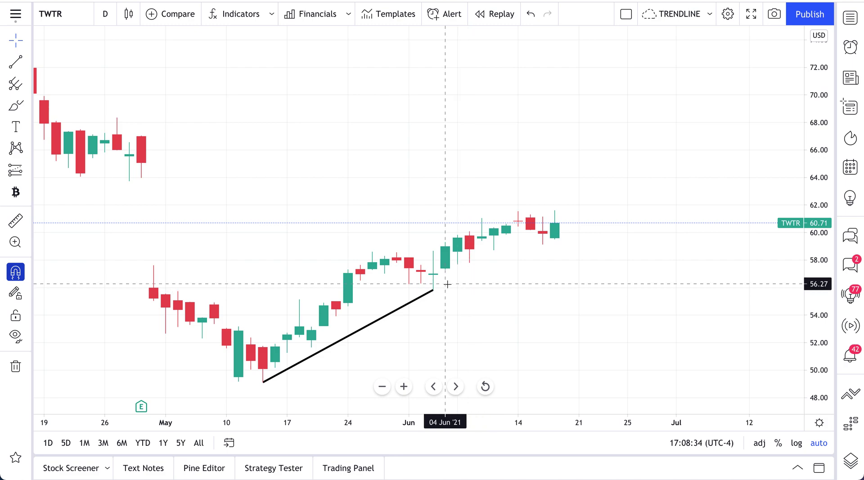
pyautogui.moveTo(433, 290); pyautogui.dragTo(388, 278)
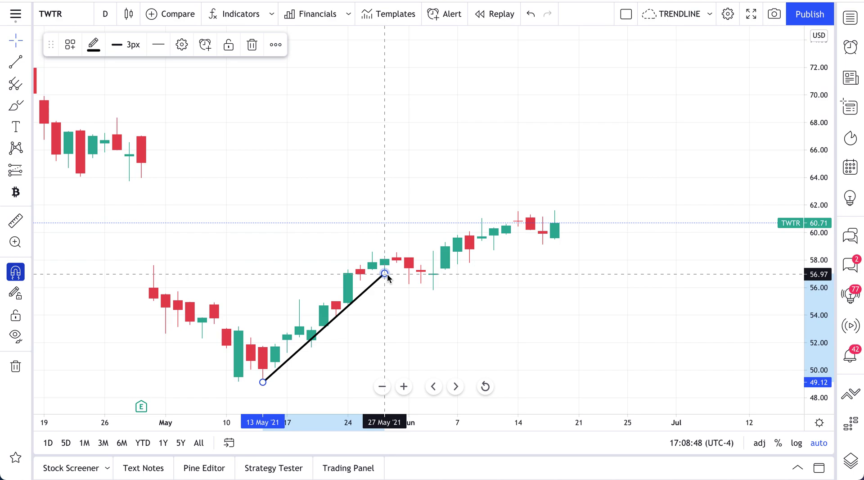
pyautogui.moveTo(386, 275); pyautogui.dragTo(561, 244)
pyautogui.click(399, 264)
pyautogui.press('Delete')
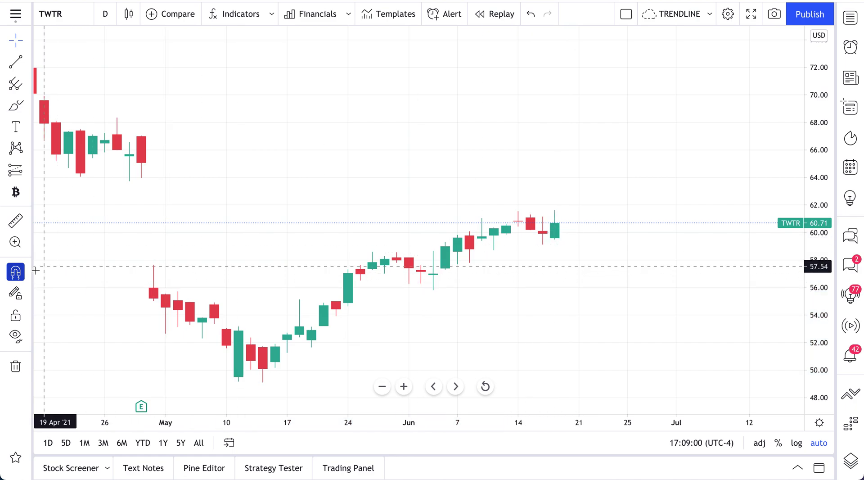
# - With the magnet off, draw a trend line from the 13 May low to the 17 Jun candle
pyautogui.click(15, 272)
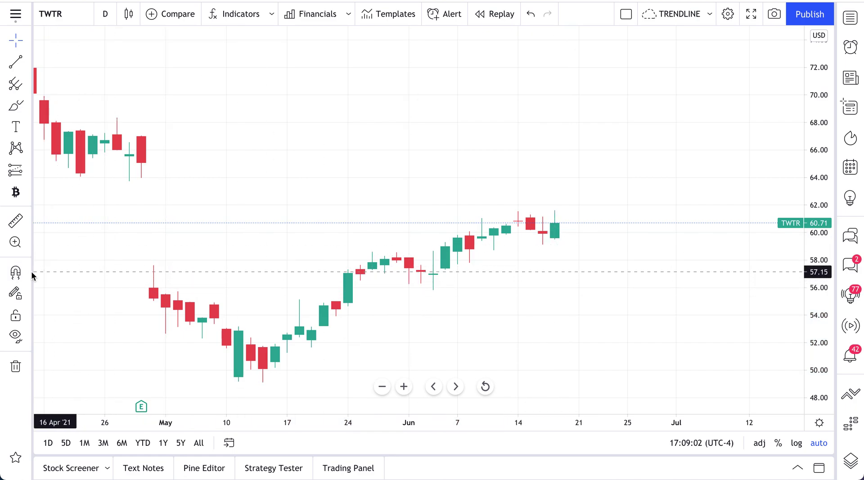
pyautogui.click(15, 63)
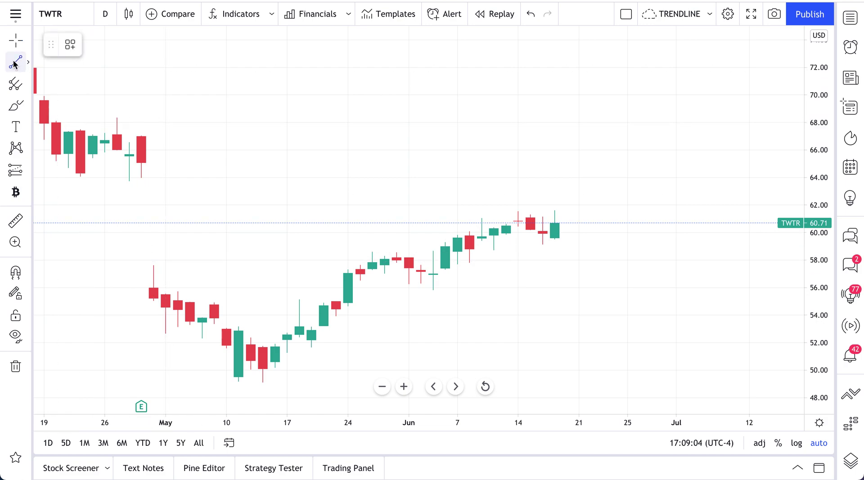
pyautogui.click(262, 384)
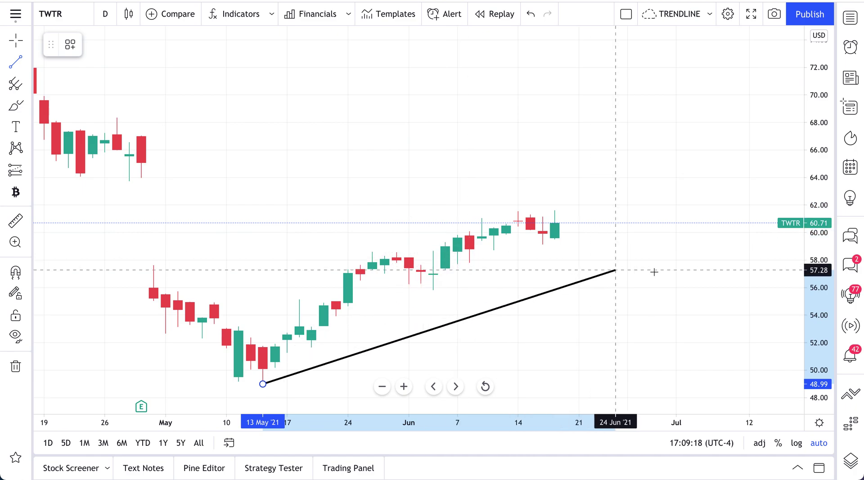
pyautogui.click(554, 238)
pyautogui.click(550, 285)
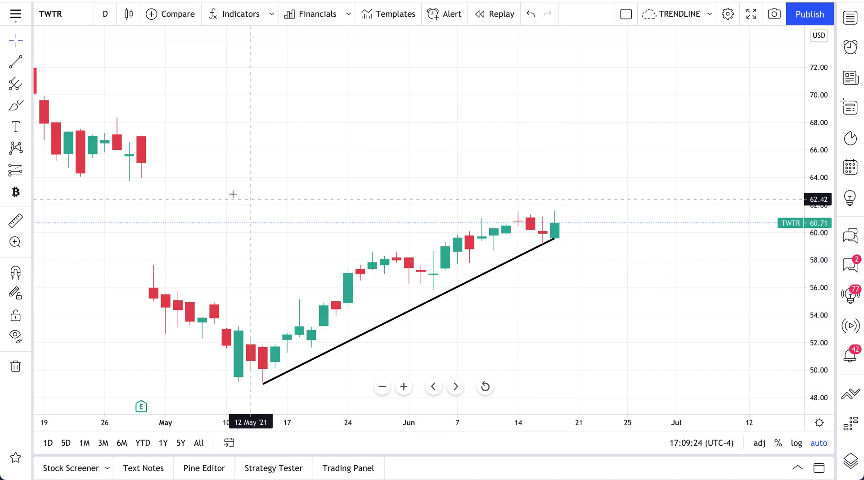
# - Turn on Strong Magnet snapping and reselect the Trend Line tool
pyautogui.click(27, 272)
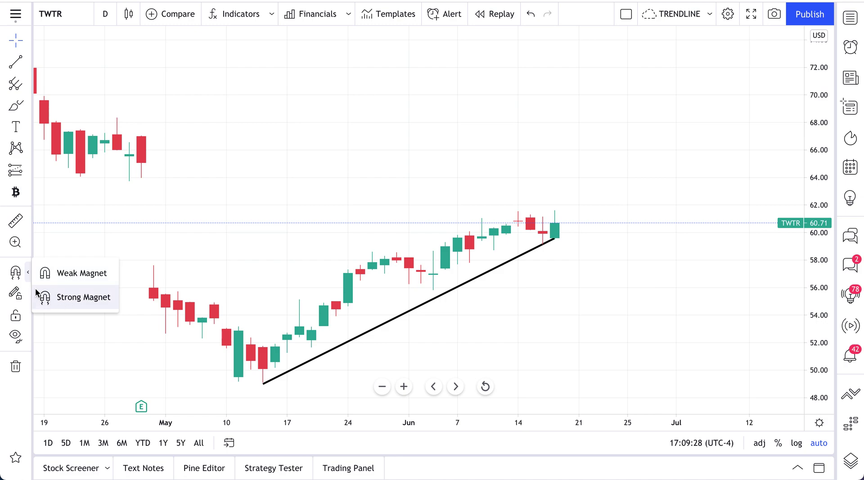
pyautogui.click(65, 298)
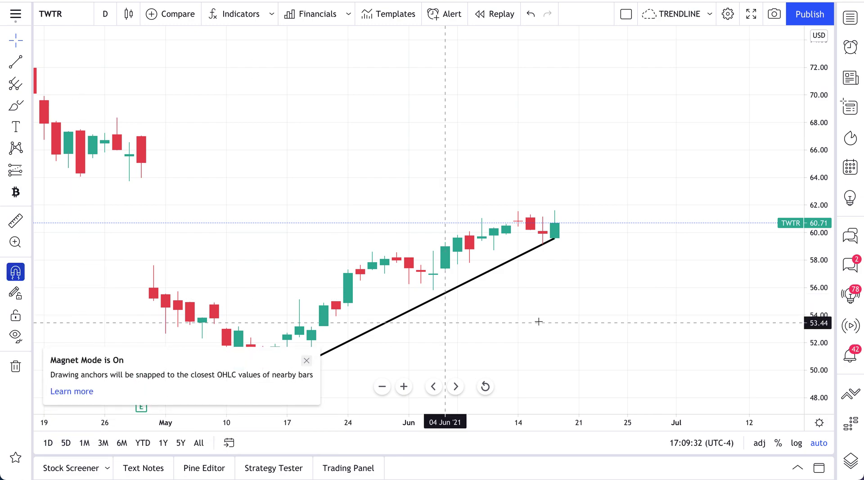
pyautogui.click(20, 67)
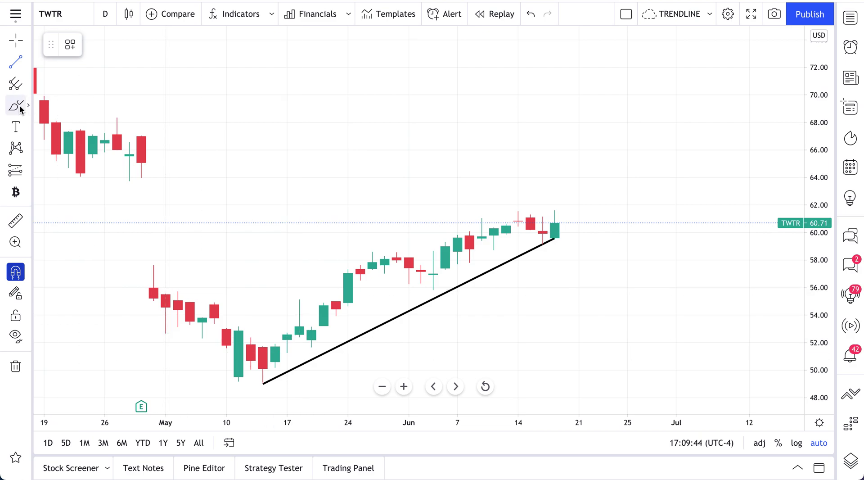
# - Sketch a freehand loop at the trend line's lower end, then undo it
pyautogui.click(15, 273)
pyautogui.click(13, 106)
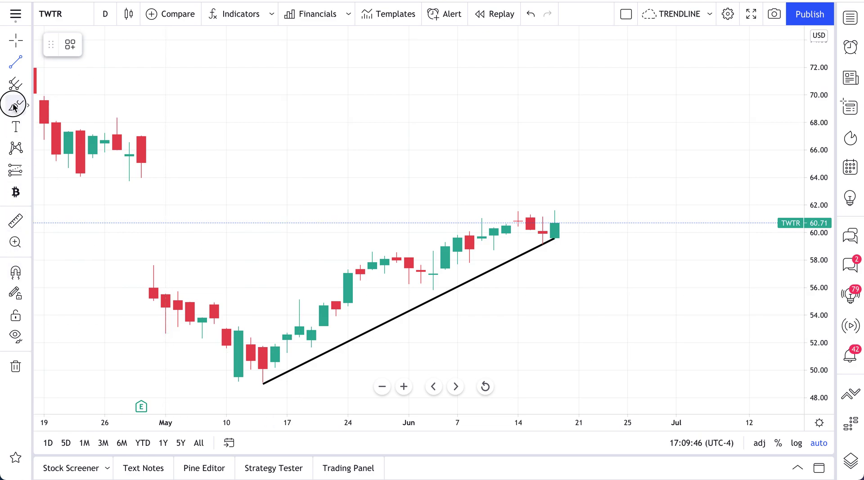
pyautogui.scroll(5, 183, 311)
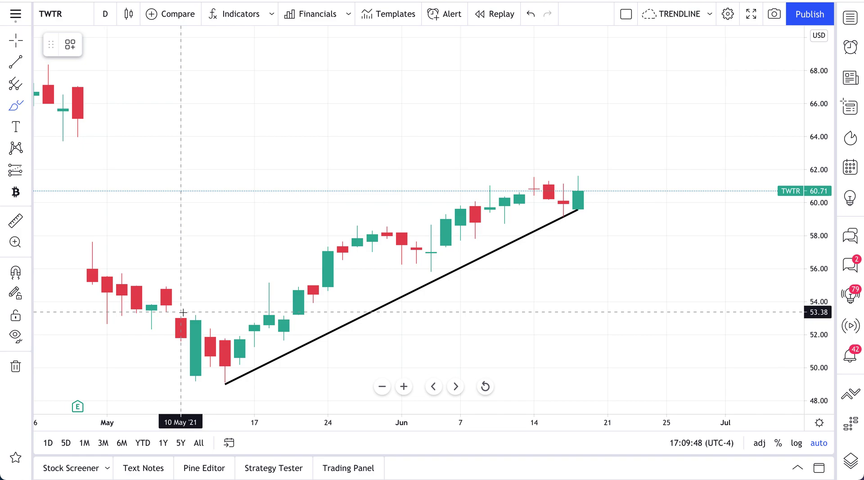
pyautogui.moveTo(174, 385)
pyautogui.mouseDown()
pyautogui.moveTo(162, 386)
pyautogui.moveTo(191, 391)
pyautogui.moveTo(177, 381)
pyautogui.mouseUp()
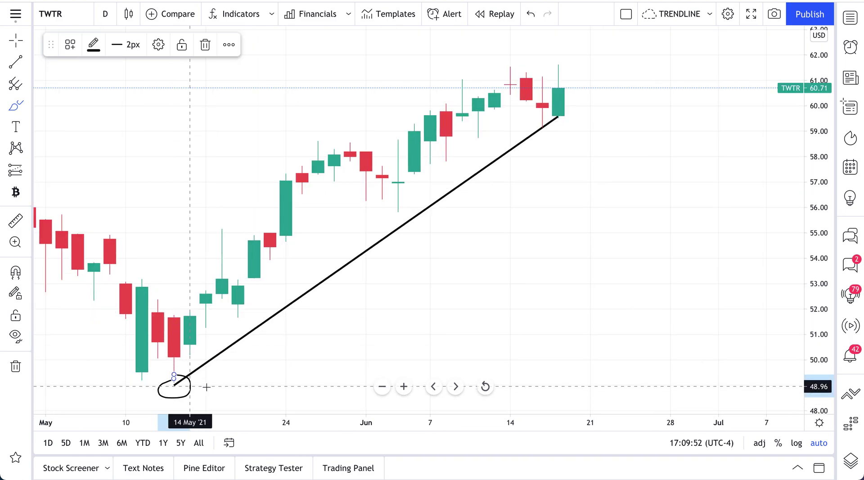
pyautogui.press('ctrl')
pyautogui.hotkey('ctrl', 'z')
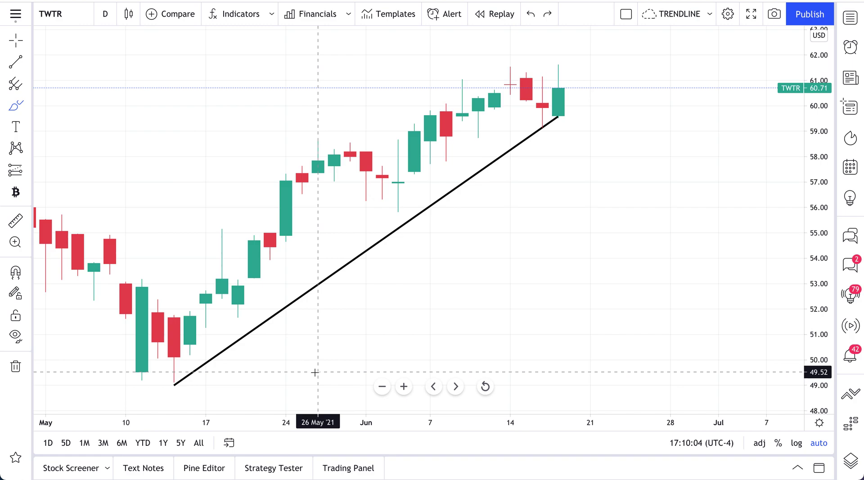
pyautogui.scroll(-3, 316, 372)
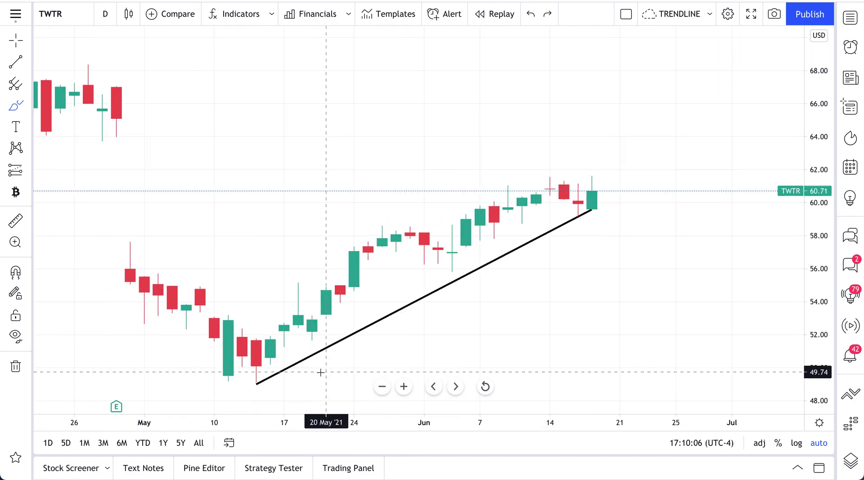
# - Draw an upper trend line from the 13 May low to 15 Jun, then delete it
pyautogui.click(15, 62)
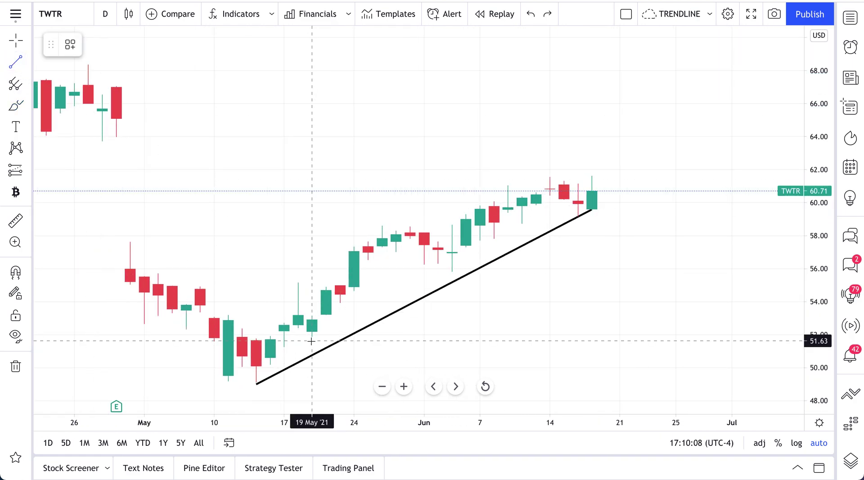
pyautogui.click(256, 364)
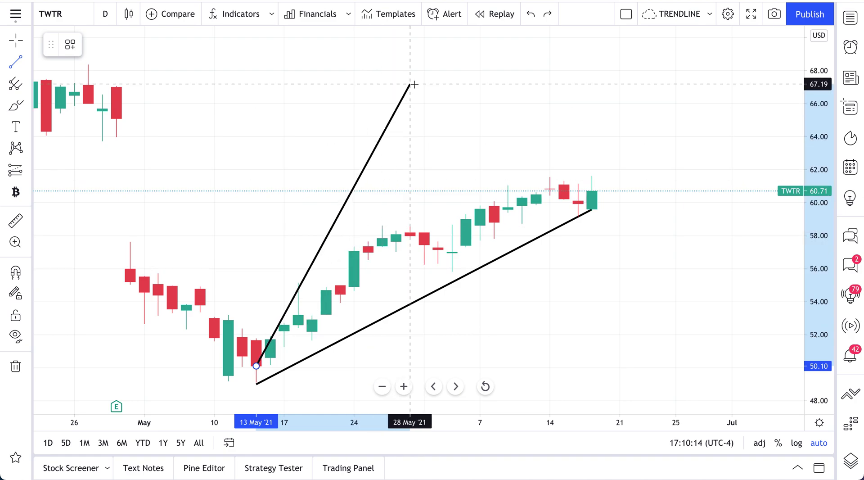
pyautogui.click(564, 210)
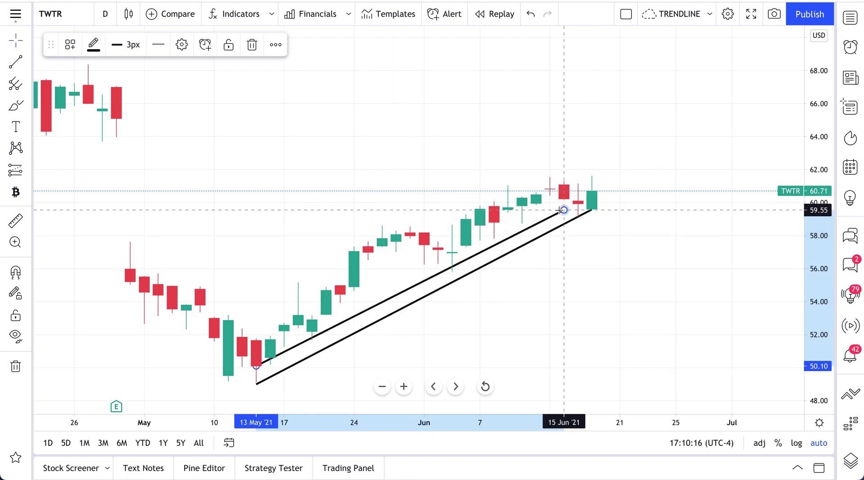
pyautogui.press('Delete')
# - Move the remaining trend line's end to around 11 Jun, then delete that line
pyautogui.scroll(3, 363, 209)
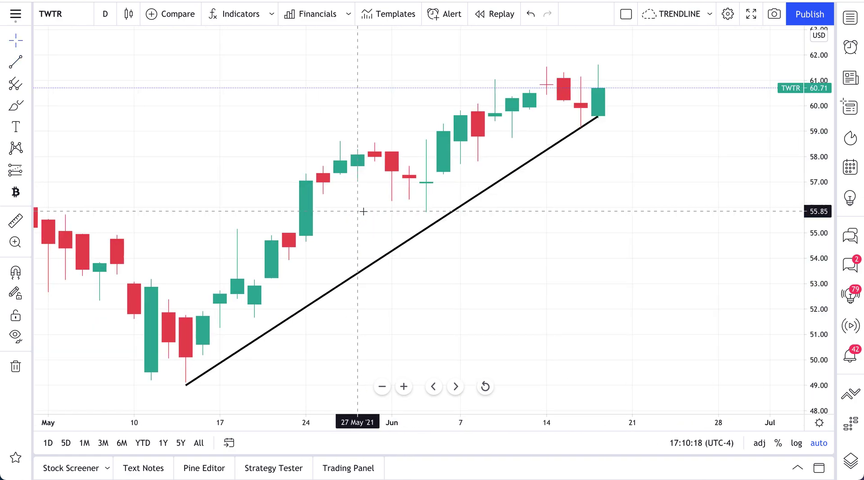
pyautogui.moveTo(598, 116); pyautogui.dragTo(517, 131)
pyautogui.moveTo(253, 91); pyautogui.dragTo(531, 177)
pyautogui.press('Delete')
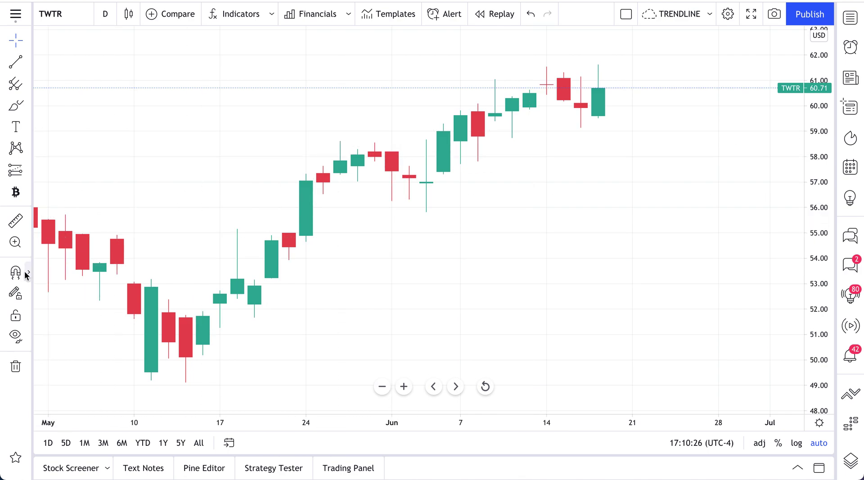
# - Enable Strong Magnet, dismiss its notice, and anchor a trend line at the 13 May low of 49.12
pyautogui.click(27, 273)
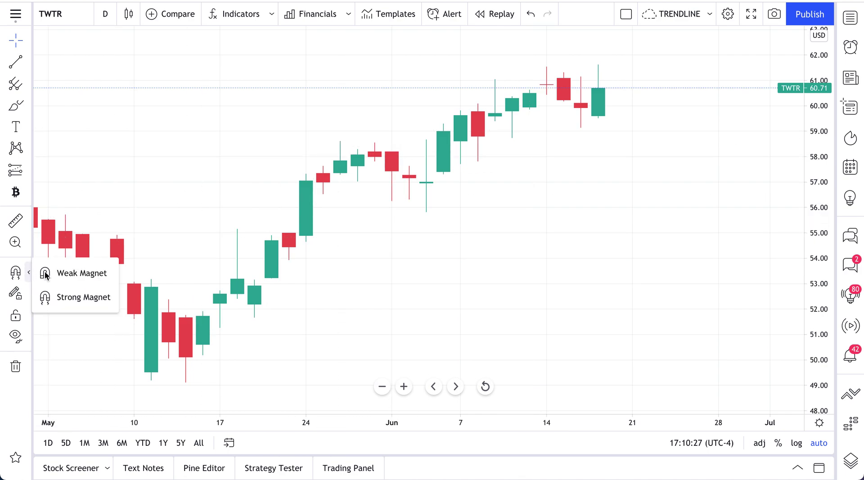
pyautogui.click(83, 297)
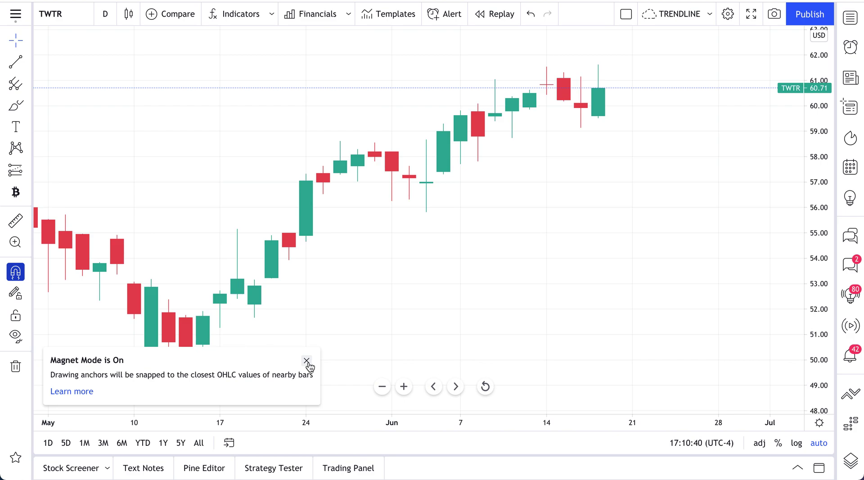
pyautogui.click(306, 361)
pyautogui.click(16, 62)
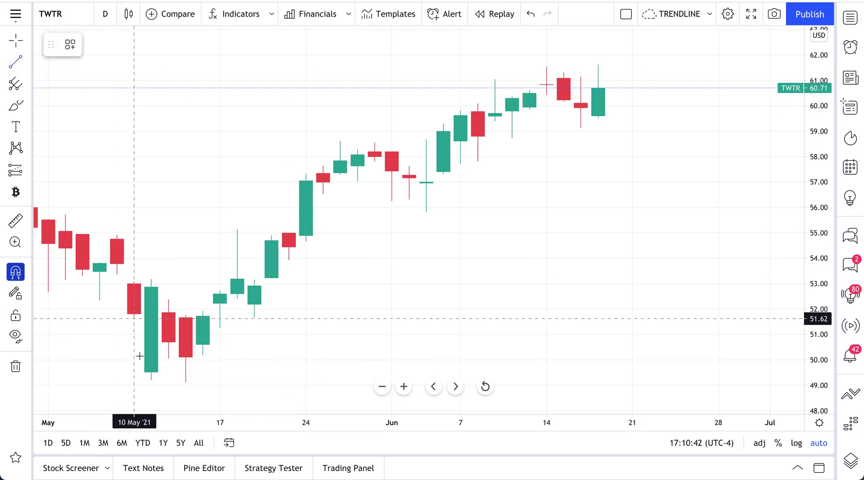
pyautogui.click(186, 382)
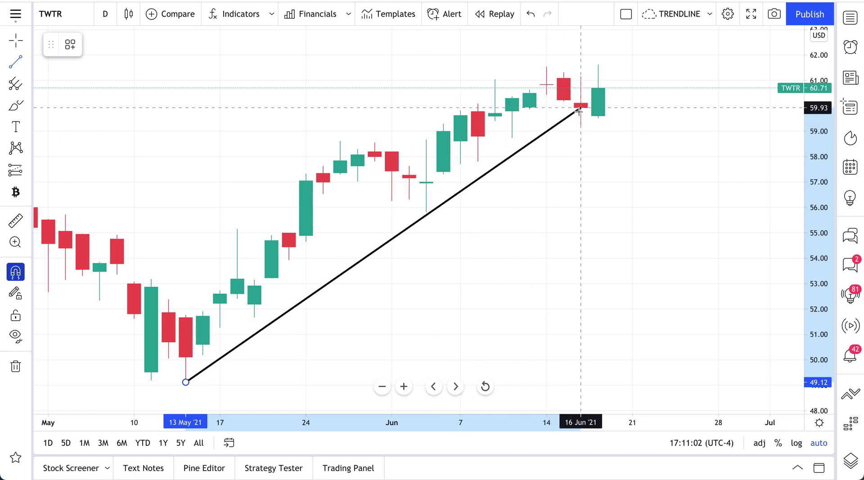
# - End the trend line at the 3 June low of 55.83 and set it to extend right
pyautogui.click(427, 212)
pyautogui.click(493, 293)
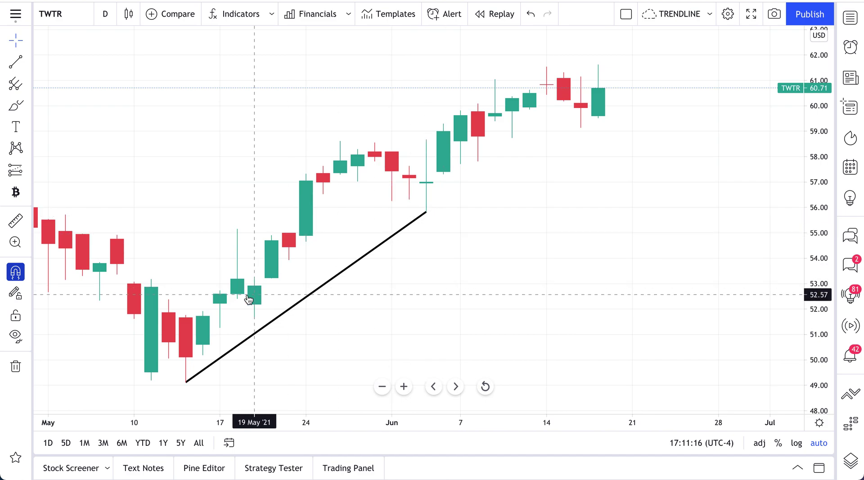
pyautogui.doubleClick(347, 269)
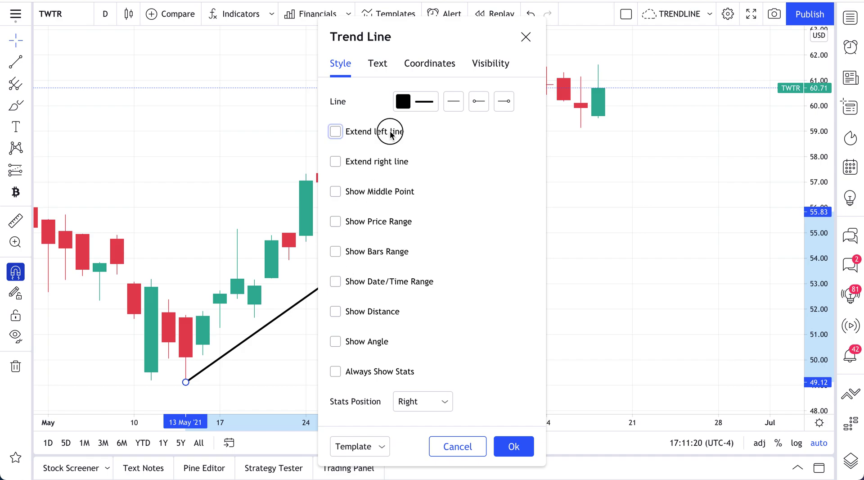
pyautogui.click(386, 162)
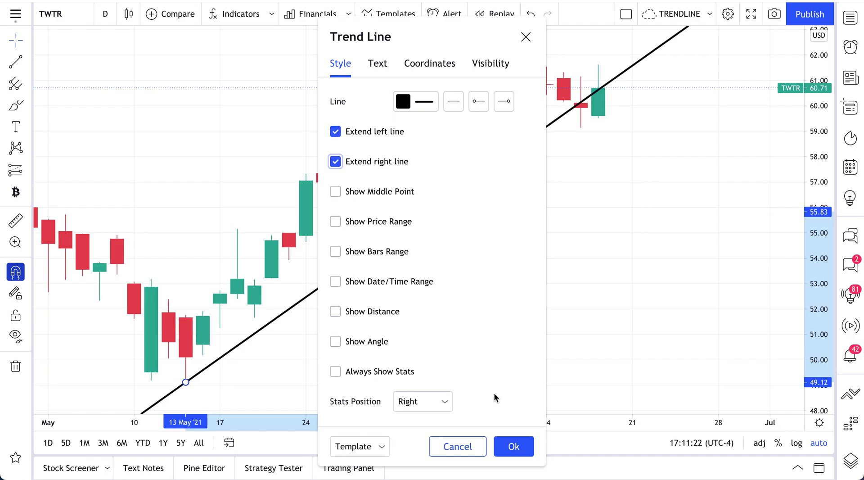
pyautogui.click(518, 447)
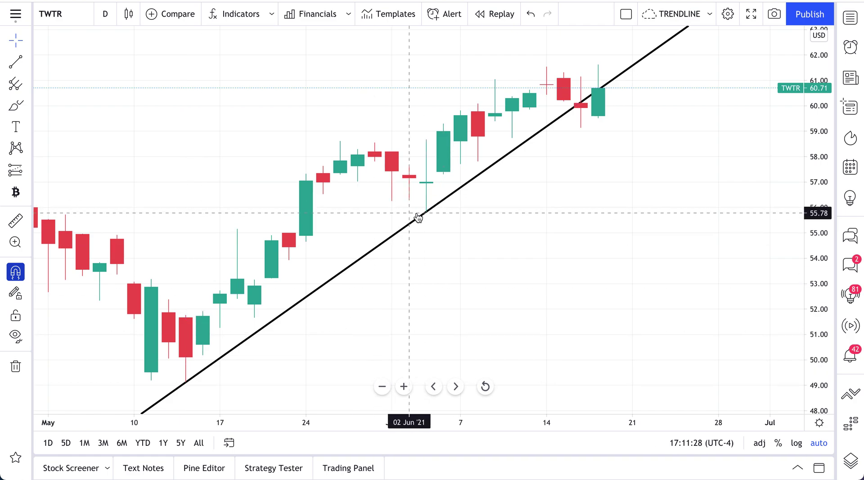
# - Brush-circle the 3 June and 13 May lows, then undo the circles and the extension
pyautogui.click(27, 106)
pyautogui.click(59, 106)
pyautogui.moveTo(426, 198)
pyautogui.mouseDown()
pyautogui.moveTo(438, 226)
pyautogui.moveTo(430, 200)
pyautogui.mouseUp()
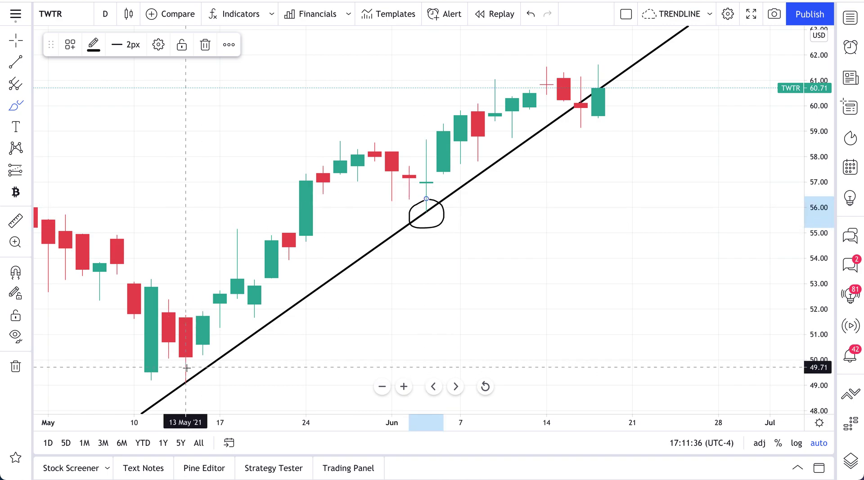
pyautogui.moveTo(175, 378)
pyautogui.mouseDown()
pyautogui.moveTo(199, 382)
pyautogui.moveTo(185, 370)
pyautogui.mouseUp()
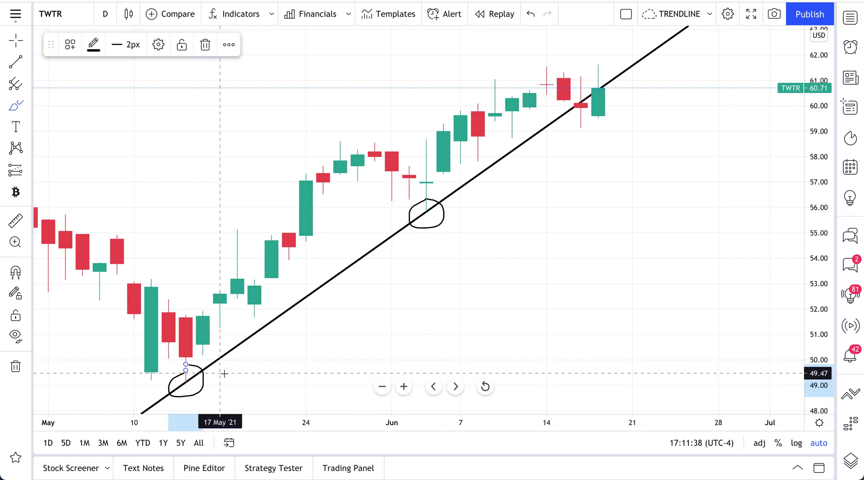
pyautogui.hotkey('ctrl', 'z')
pyautogui.hotkey('ctrl', 'z')
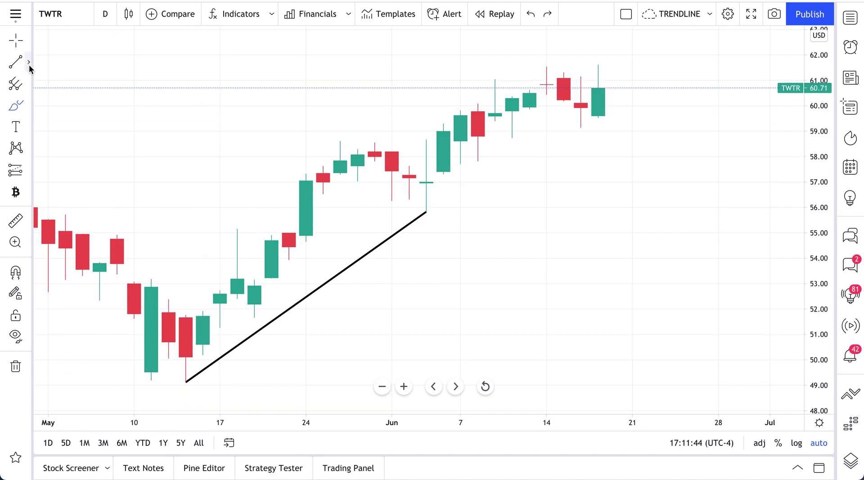
pyautogui.click(28, 62)
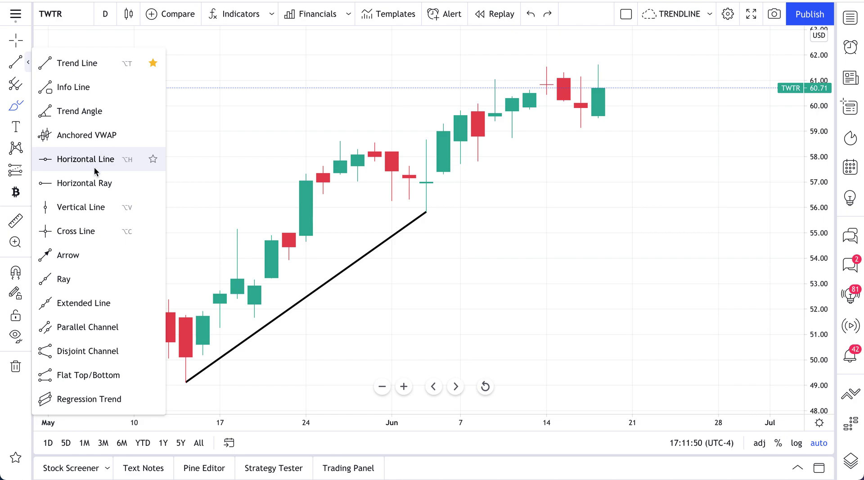
# - Delete the TWTR trend line and load USDJPY daily, zoomed out to February–June '21
pyautogui.press('Escape')
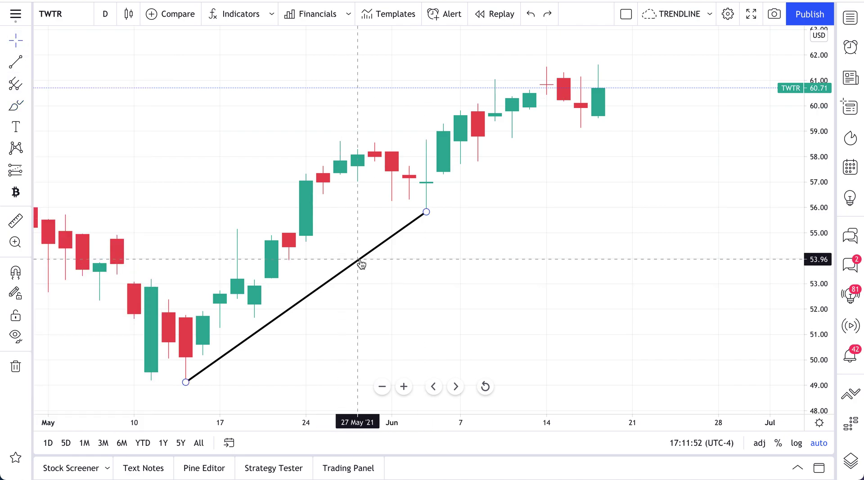
pyautogui.press('Delete')
pyautogui.click(56, 14)
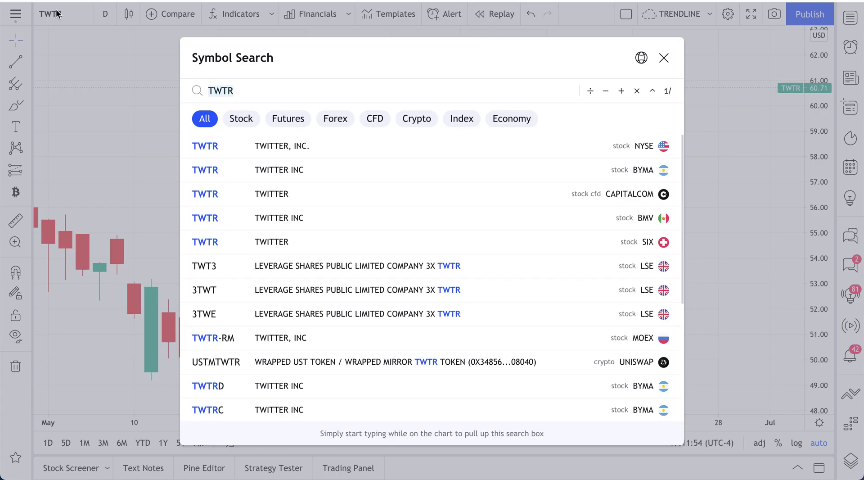
pyautogui.write('USDJPY')
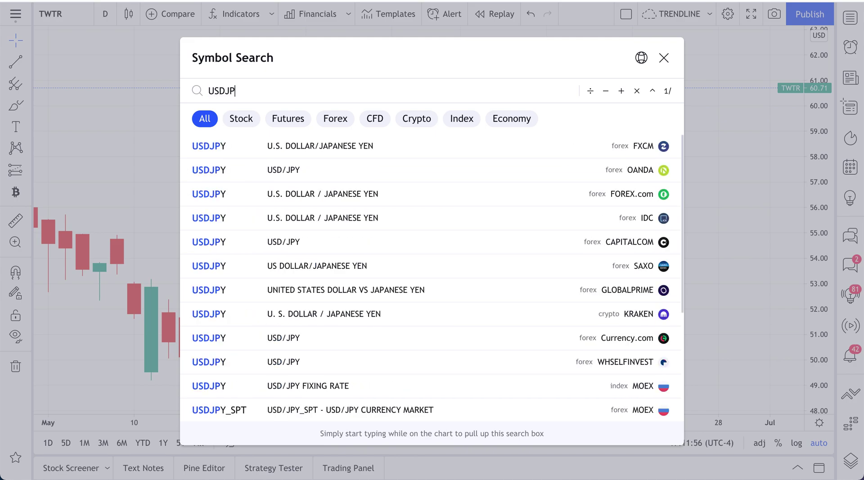
pyautogui.press('Return')
pyautogui.scroll(-5, 397, 163)
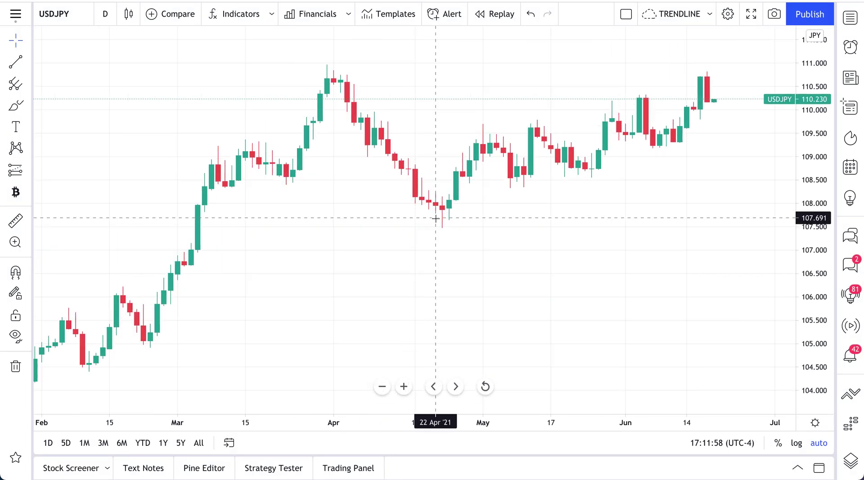
pyautogui.scroll(-1, 436, 219)
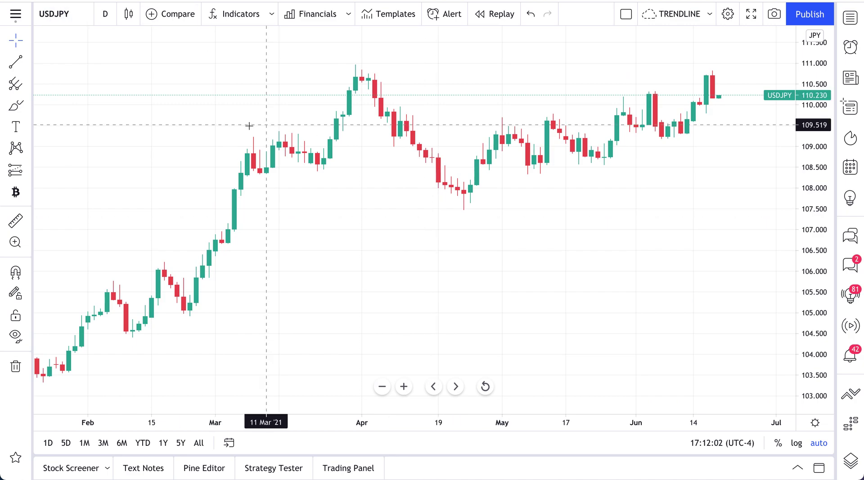
# - With magnet snapping on, place a horizontal line at the 110.674 early-April high
pyautogui.click(14, 271)
pyautogui.click(28, 65)
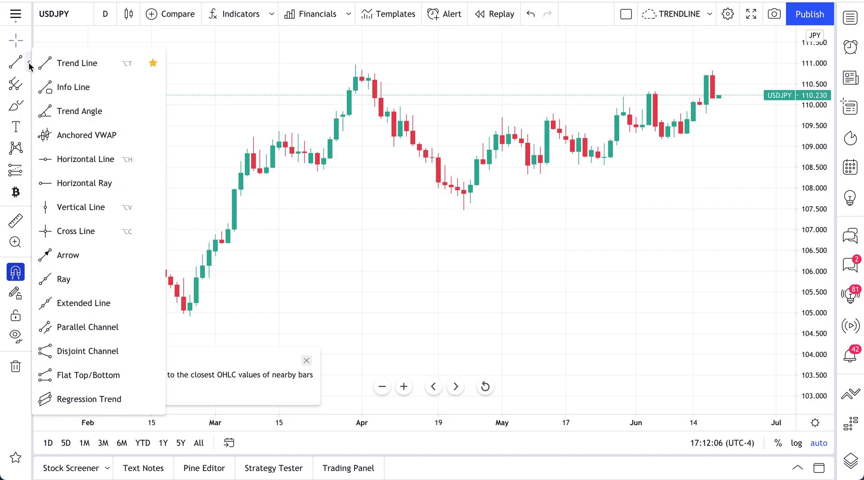
pyautogui.click(93, 159)
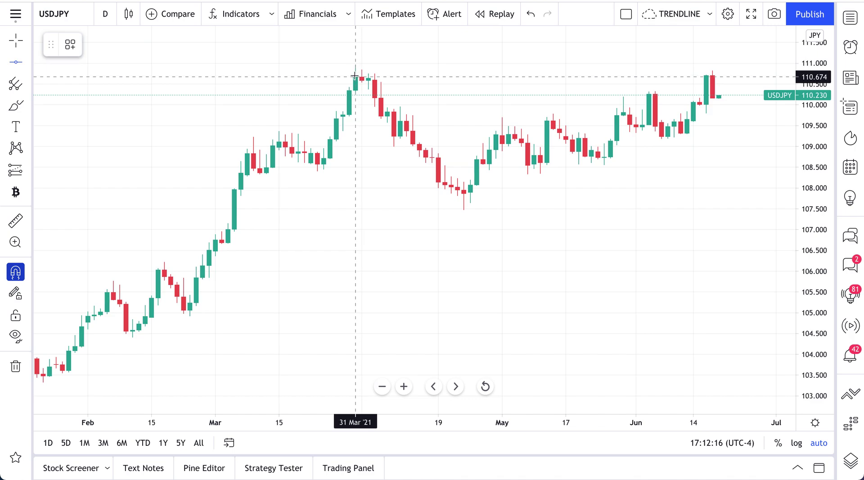
pyautogui.click(355, 77)
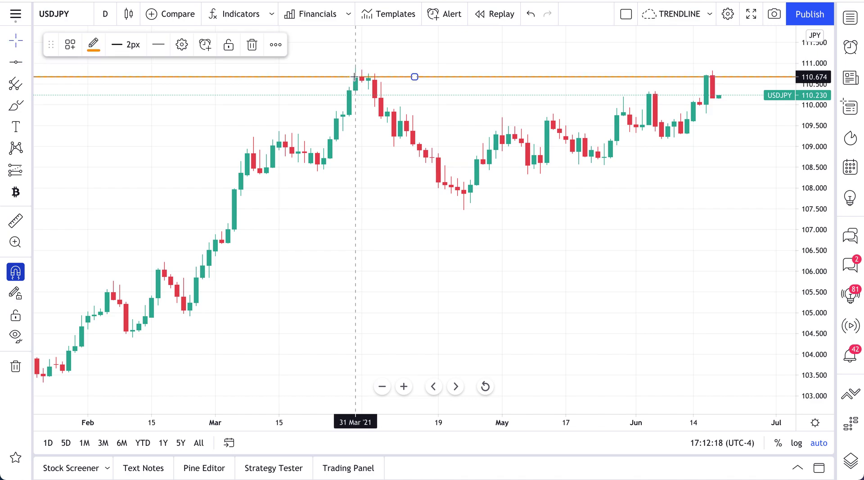
pyautogui.click(554, 162)
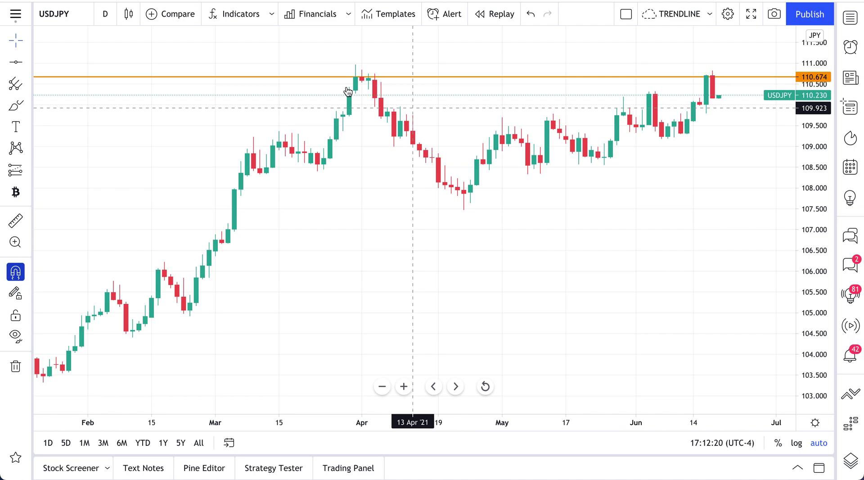
pyautogui.click(16, 106)
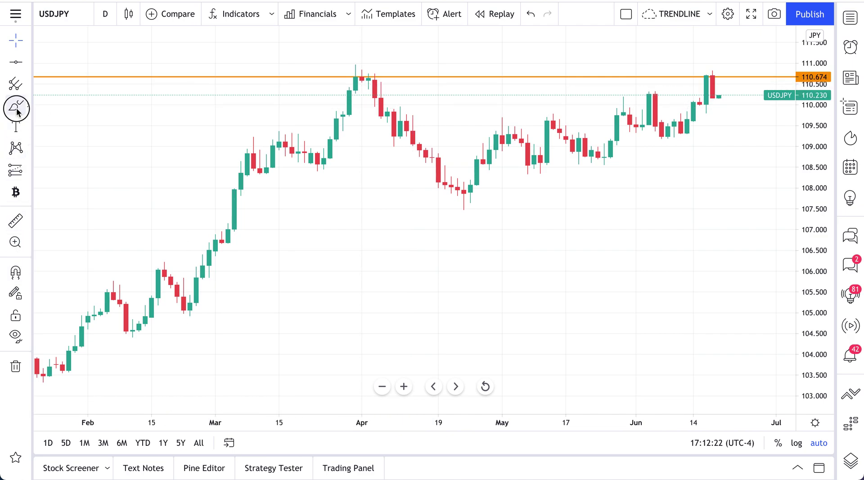
# - Brush-circle the early-April high and the June candle top, then undo the circles
pyautogui.moveTo(344, 80)
pyautogui.mouseDown()
pyautogui.moveTo(359, 73)
pyautogui.moveTo(353, 77)
pyautogui.mouseUp()
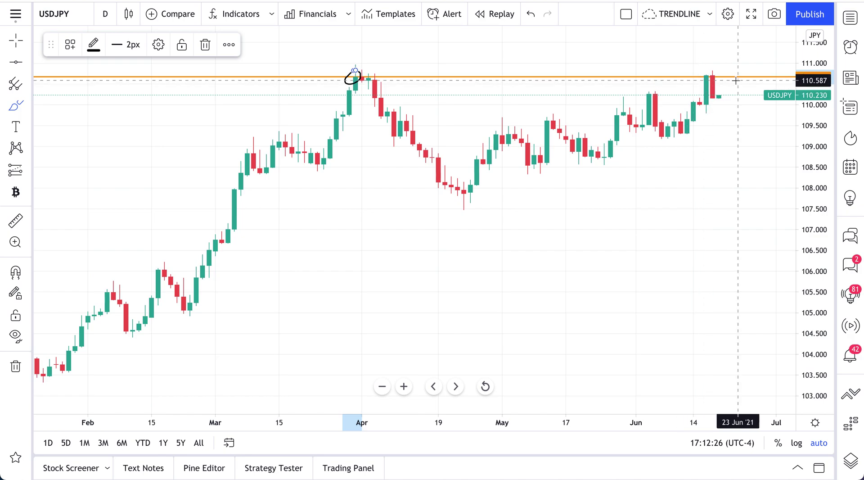
pyautogui.scroll(2, 525, 119)
pyautogui.moveTo(717, 67)
pyautogui.mouseDown()
pyautogui.moveTo(693, 71)
pyautogui.moveTo(720, 78)
pyautogui.moveTo(703, 67)
pyautogui.mouseUp()
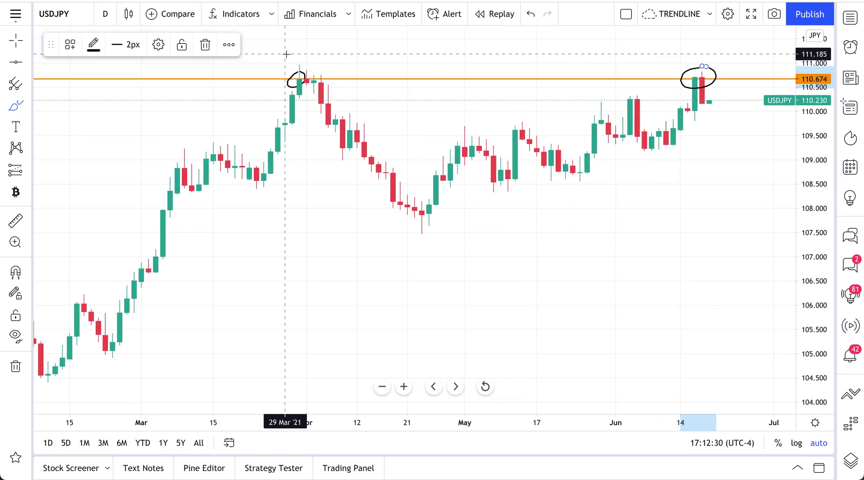
pyautogui.moveTo(314, 72)
pyautogui.mouseDown()
pyautogui.moveTo(299, 82)
pyautogui.moveTo(332, 77)
pyautogui.moveTo(313, 71)
pyautogui.mouseUp()
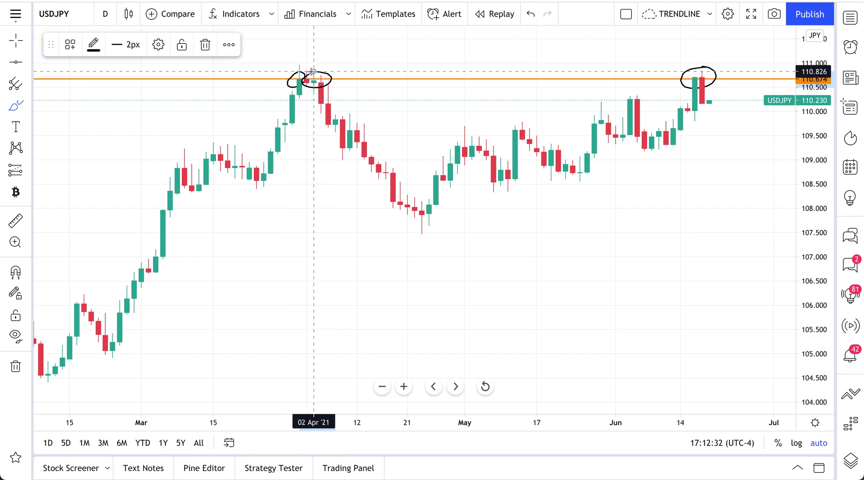
pyautogui.hotkey('ctrl', 'z')
pyautogui.hotkey('ctrl', 'z')
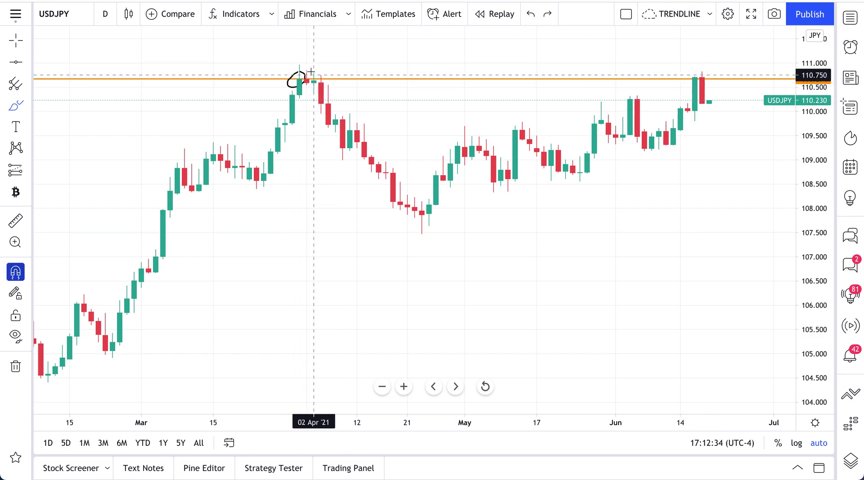
# - Adjust the magnet setting and delete the orange 110.674 horizontal line
pyautogui.click(27, 275)
pyautogui.click(104, 78)
pyautogui.press('Delete')
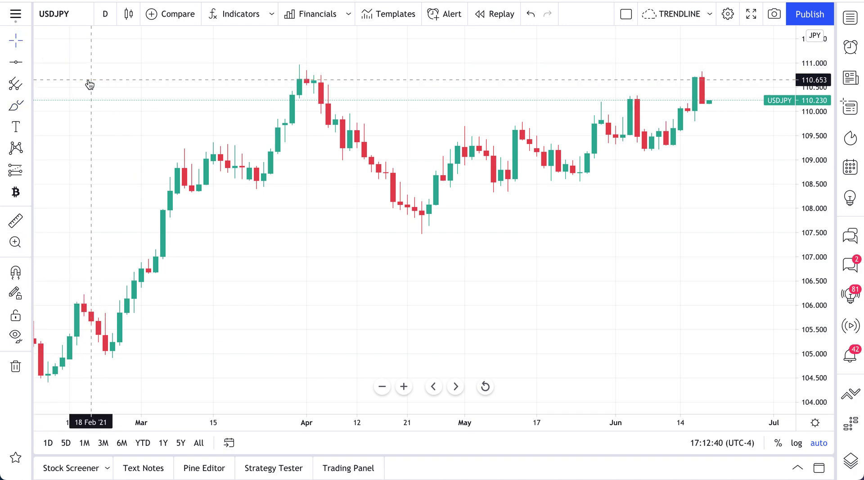
# - Place a trial horizontal line at the late-March high, then delete it
pyautogui.click(29, 63)
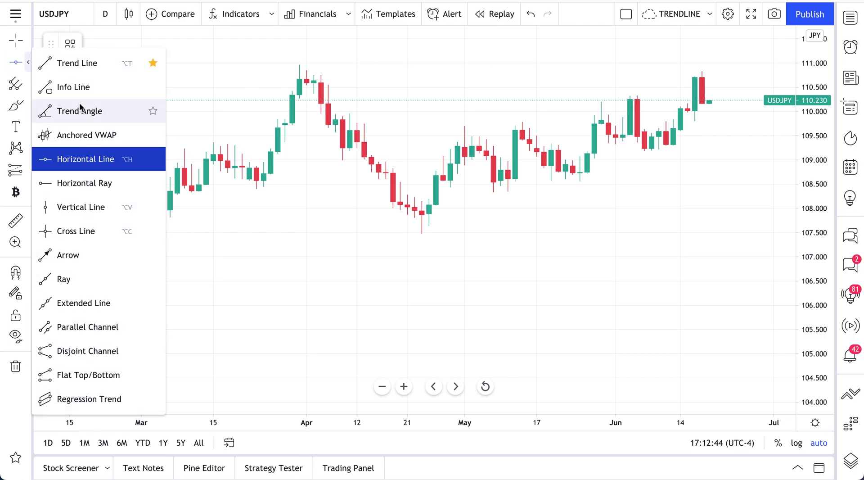
pyautogui.click(85, 163)
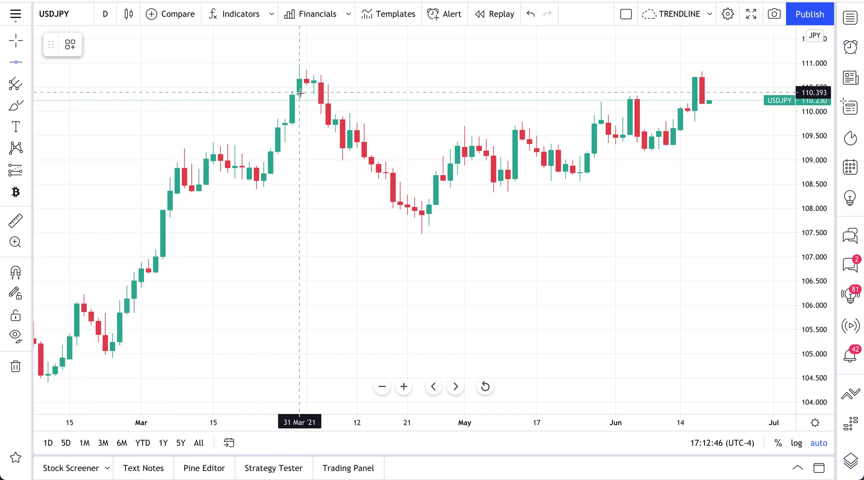
pyautogui.scroll(4, 280, 79)
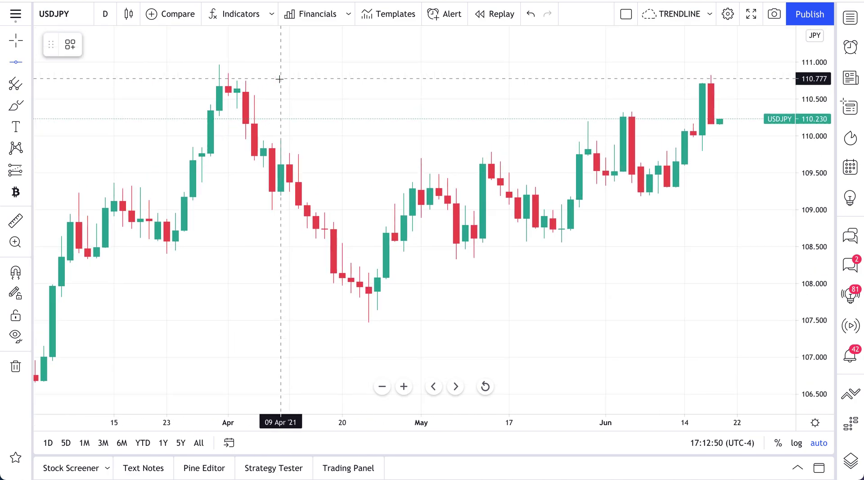
pyautogui.click(218, 85)
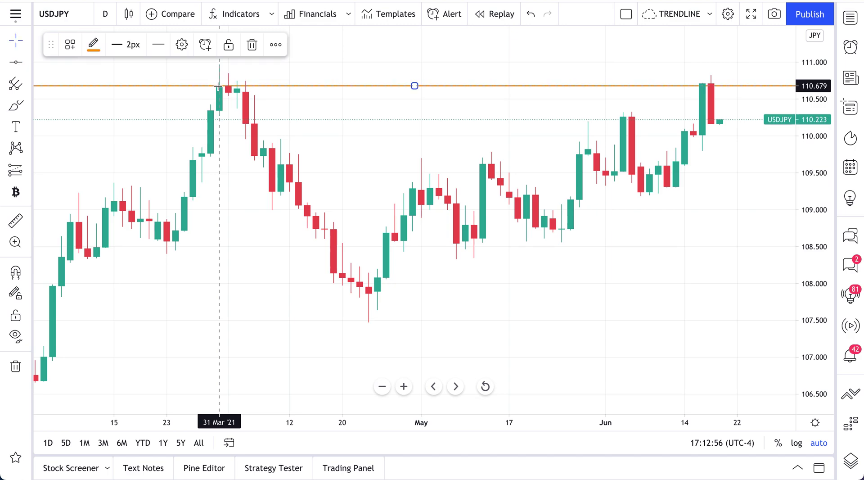
pyautogui.click(292, 103)
pyautogui.click(286, 86)
pyautogui.press('Delete')
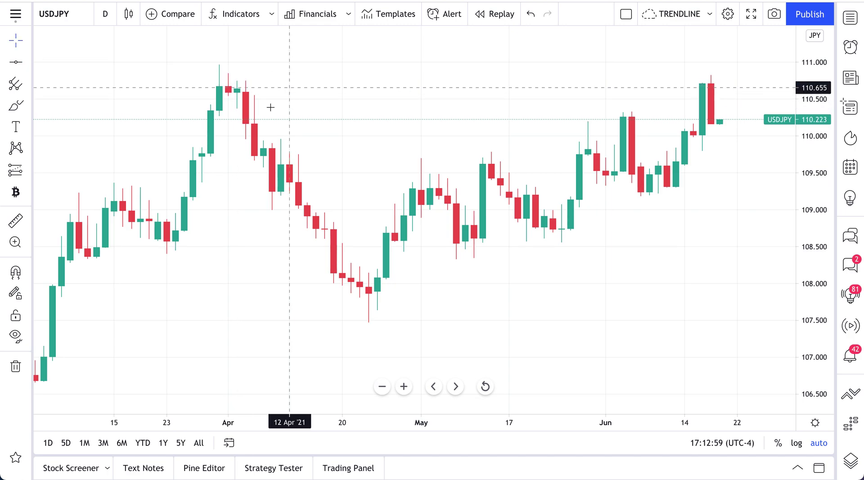
# - Enable magnet snapping, place and delete a snapped line at the March high, then show magnet strength options
pyautogui.click(16, 272)
pyautogui.click(18, 63)
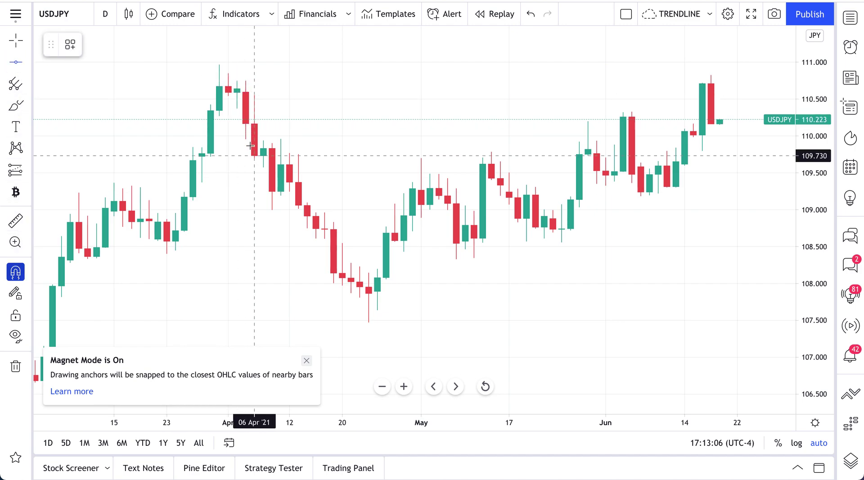
pyautogui.click(220, 87)
pyautogui.click(307, 62)
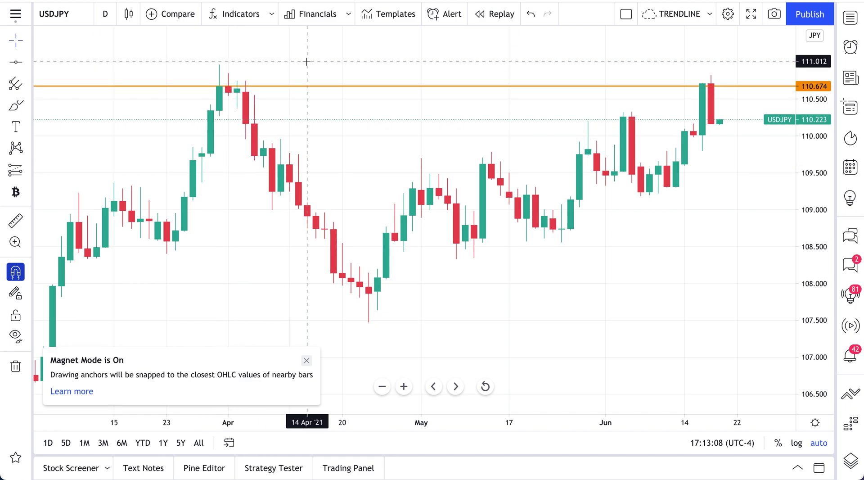
pyautogui.click(306, 361)
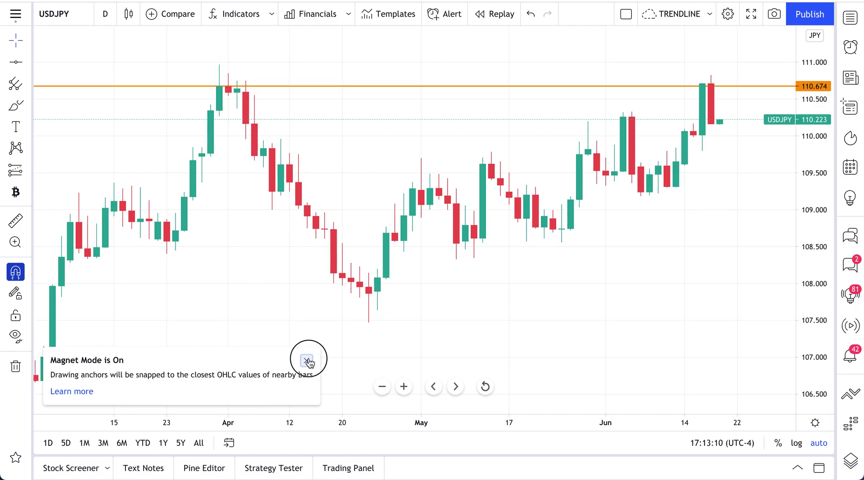
pyautogui.click(268, 85)
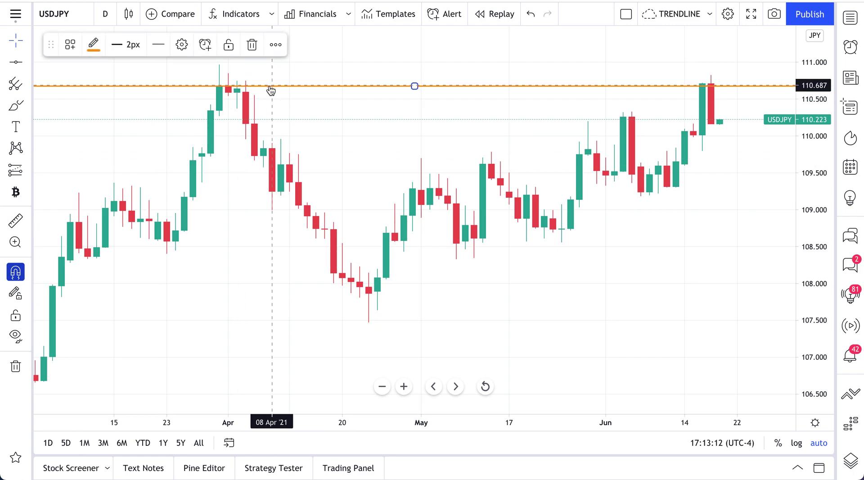
pyautogui.press('Delete')
pyautogui.click(23, 272)
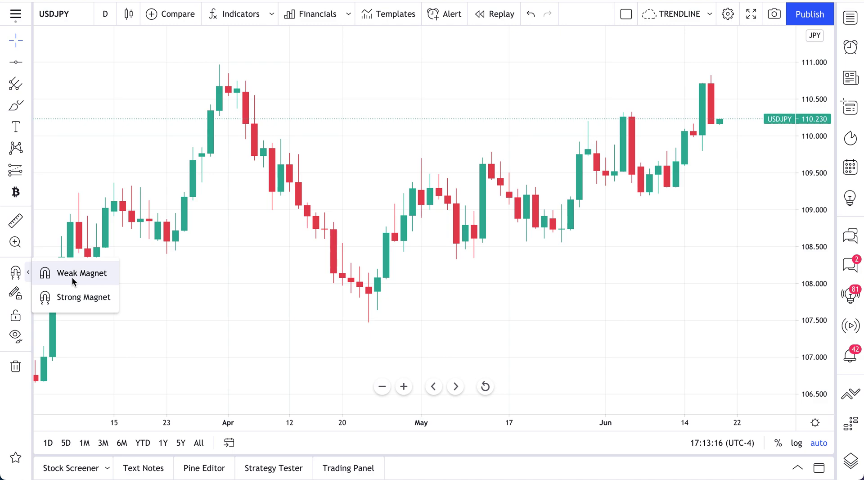
# - Switch to Strong Magnet and add a horizontal line snapped to the 110.674 high
pyautogui.click(71, 298)
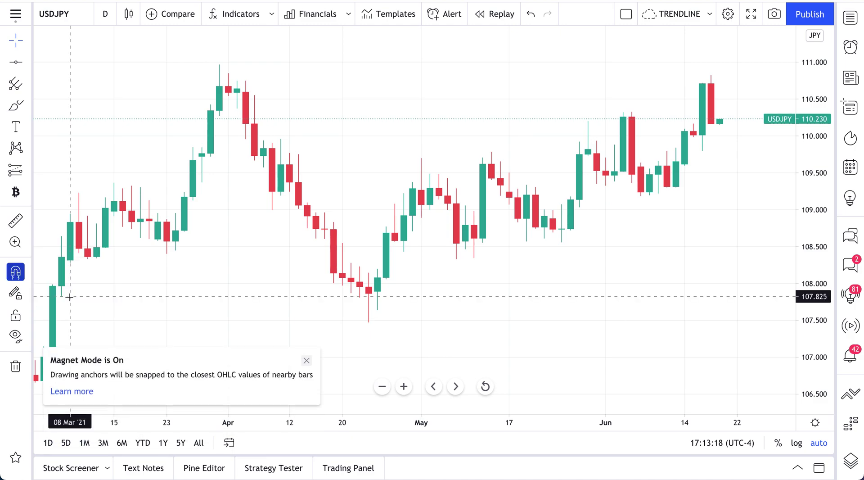
pyautogui.click(15, 61)
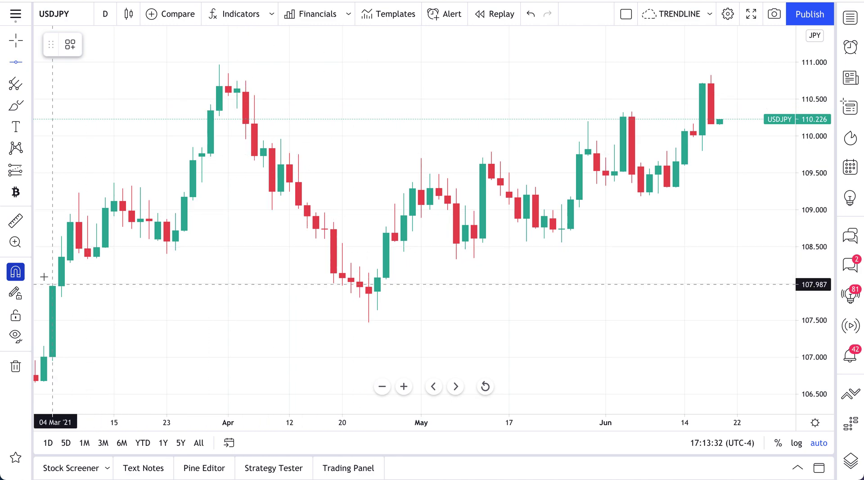
pyautogui.click(28, 272)
pyautogui.click(72, 299)
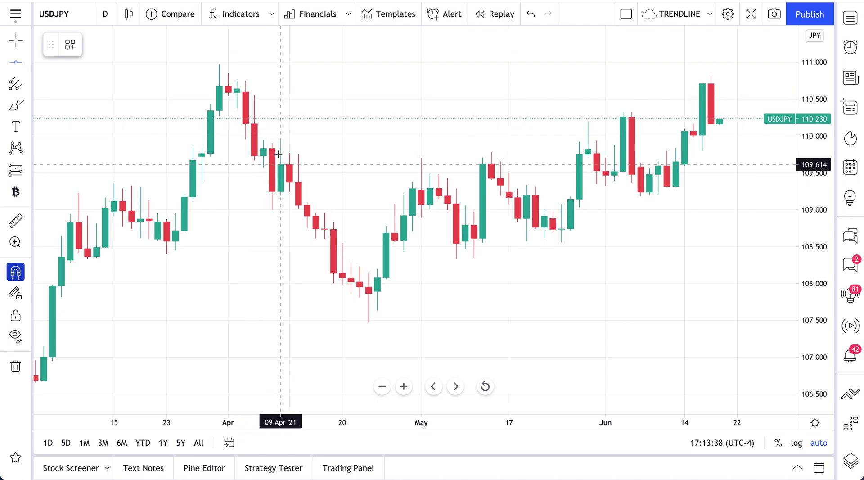
pyautogui.click(29, 273)
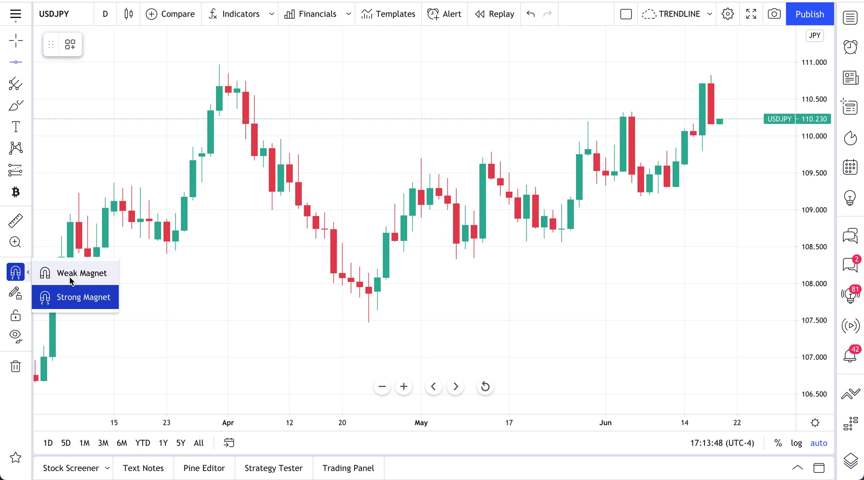
pyautogui.click(79, 302)
pyautogui.hotkey('alt', 'h')
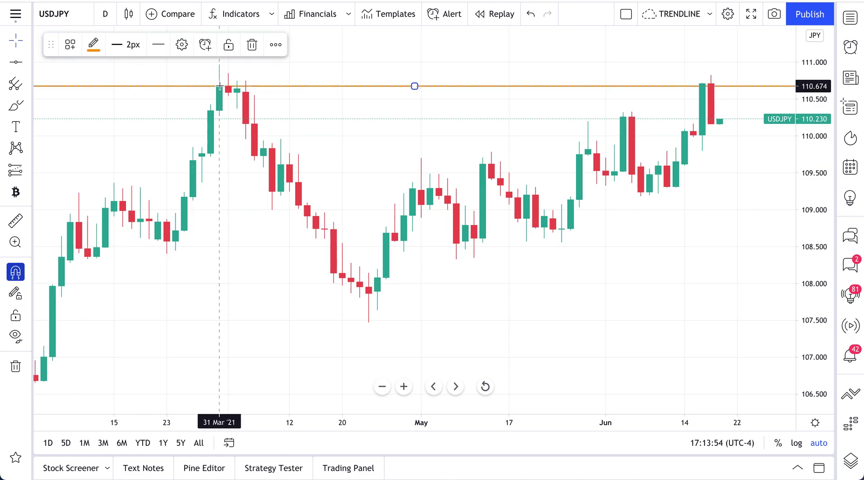
# - Draw a trend line from the 26 Apr low to the 11 Jun low
pyautogui.click(28, 63)
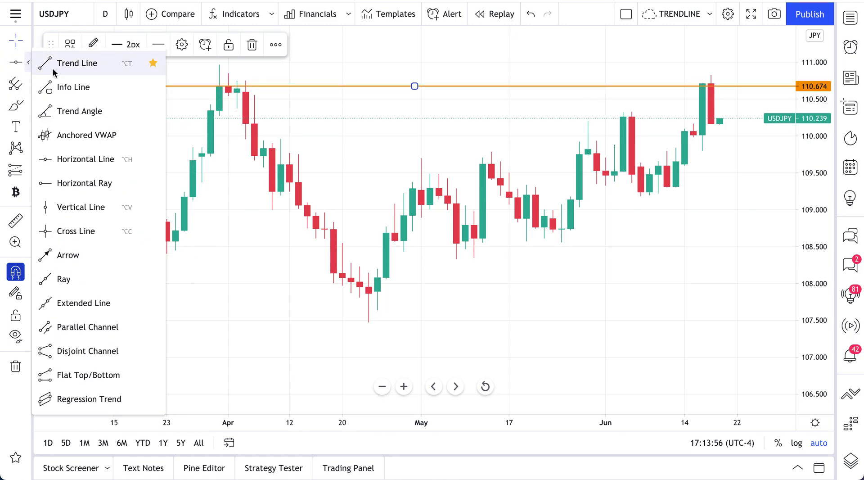
pyautogui.click(72, 64)
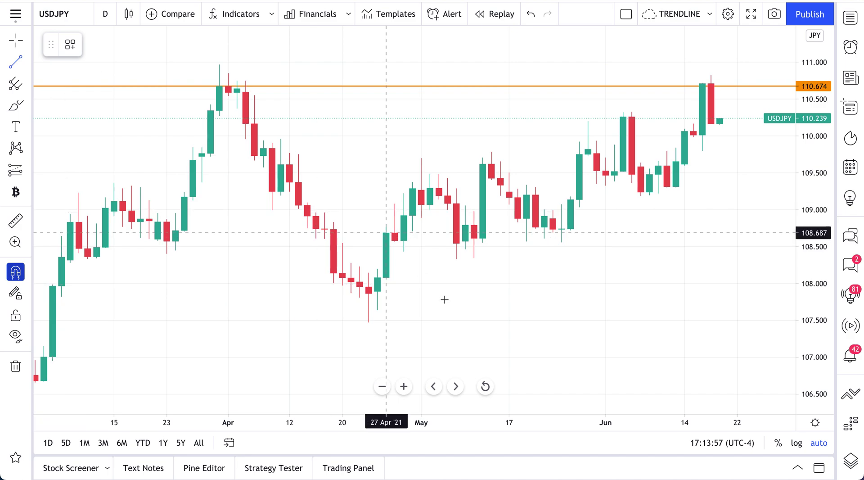
pyautogui.click(377, 310)
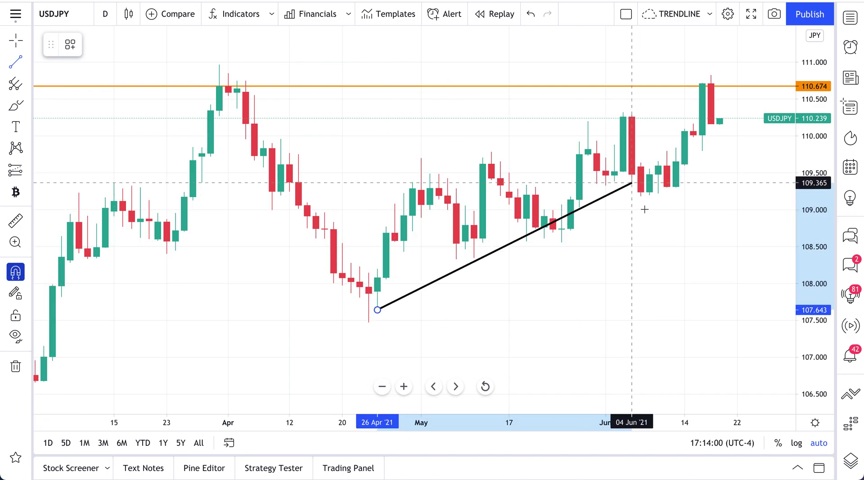
pyautogui.click(676, 187)
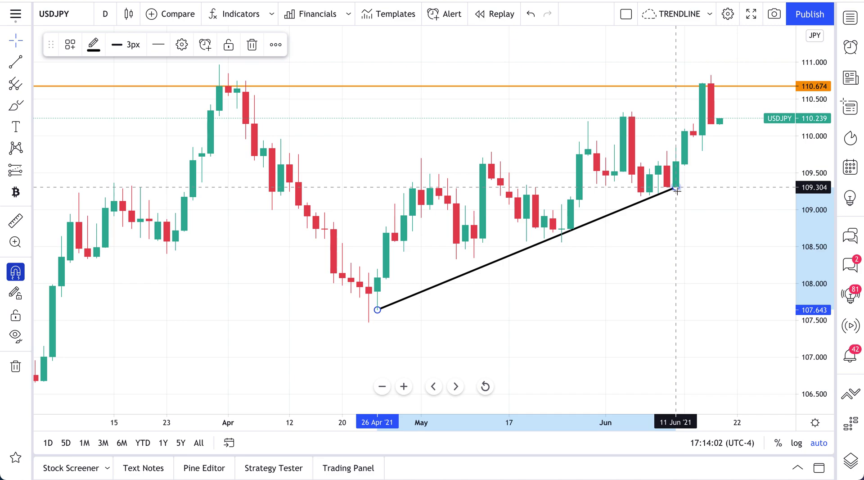
# - Enable Extend right line in the trend line's settings and pan the chart past June
pyautogui.doubleClick(634, 206)
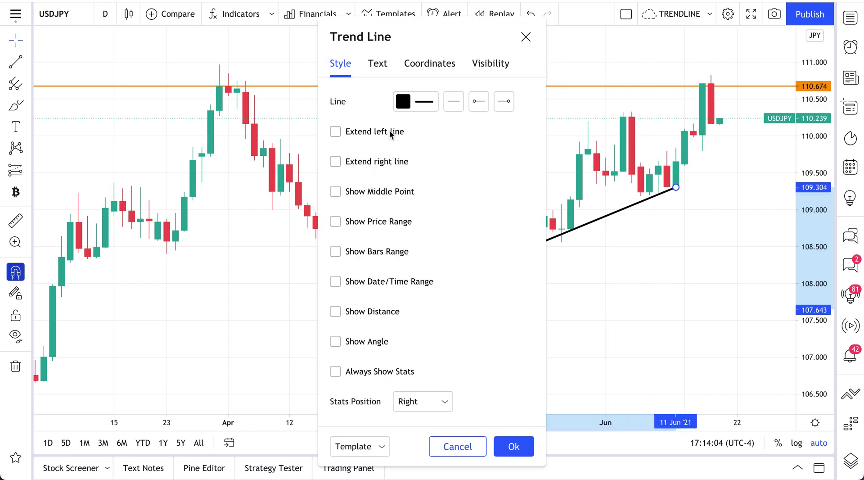
pyautogui.click(390, 162)
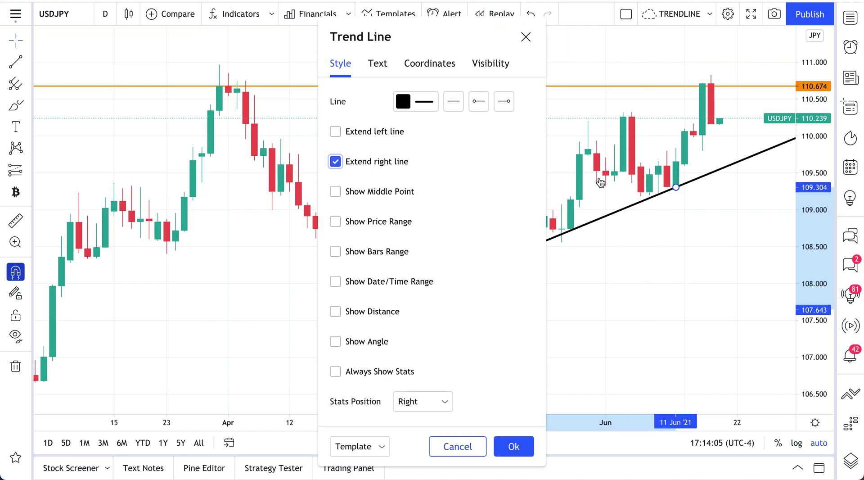
pyautogui.click(514, 446)
pyautogui.moveTo(566, 281); pyautogui.dragTo(434, 313)
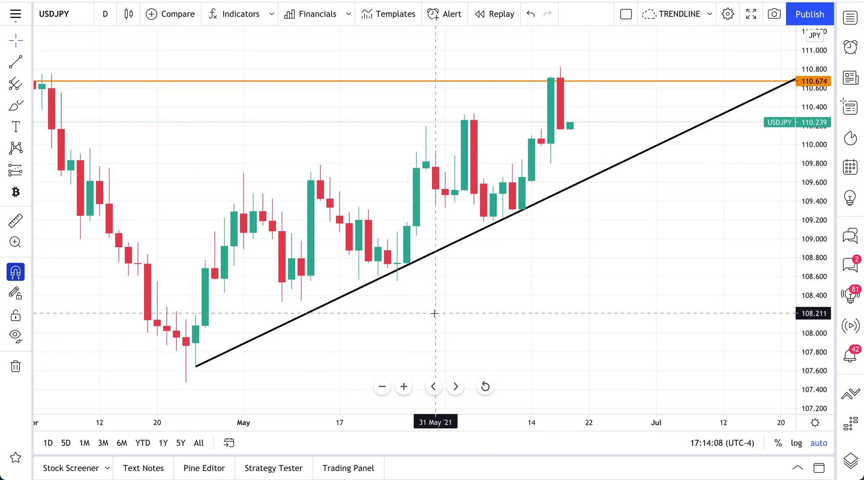
pyautogui.click(16, 274)
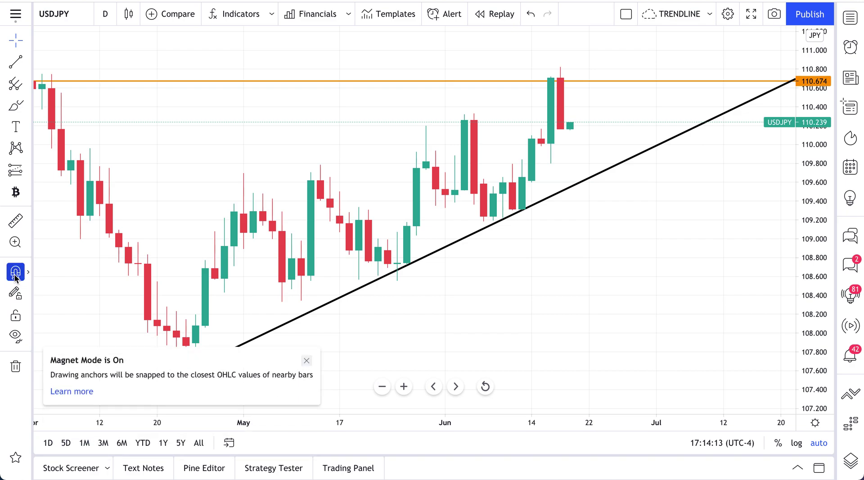
pyautogui.click(72, 392)
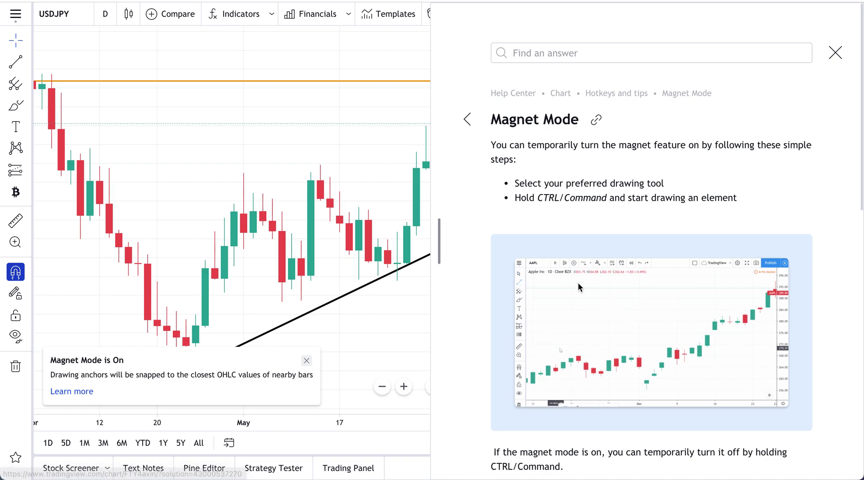
pyautogui.scroll(-15, 651, 270)
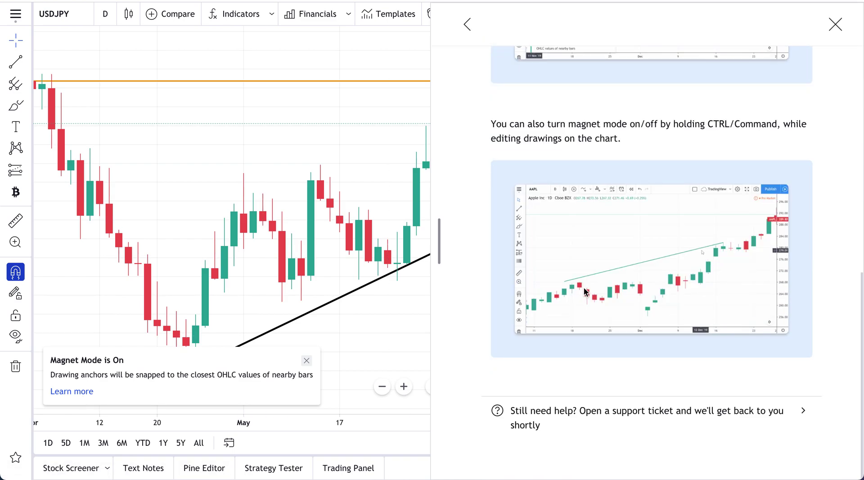
pyautogui.scroll(10, 585, 291)
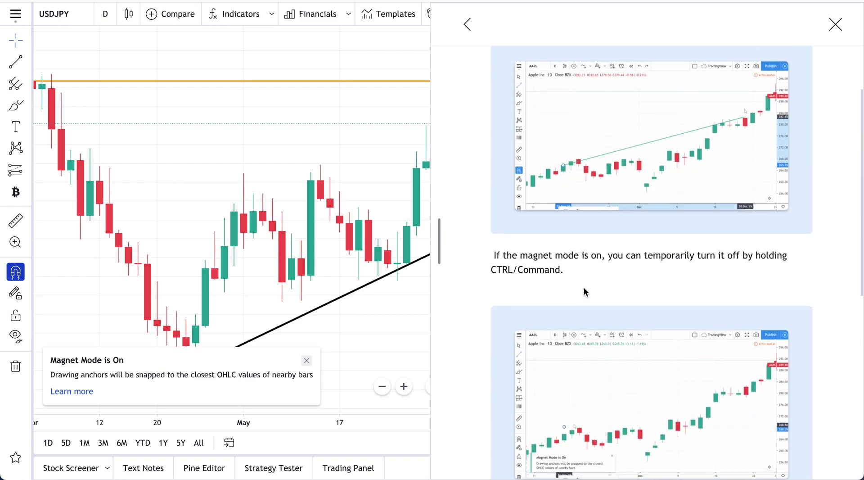
pyautogui.scroll(5, 584, 288)
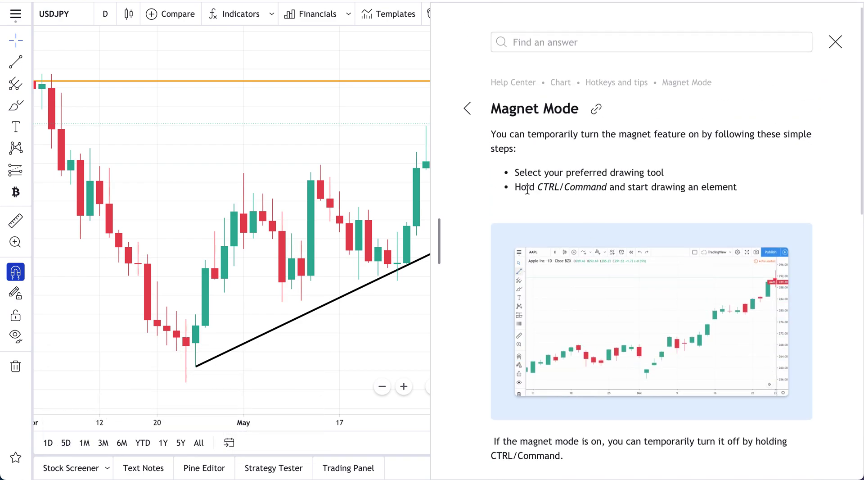
pyautogui.moveTo(516, 187); pyautogui.dragTo(743, 190)
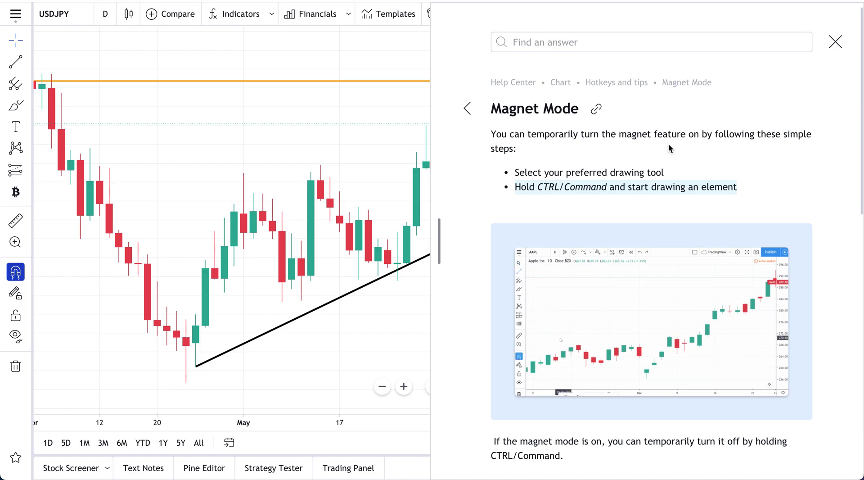
pyautogui.click(828, 43)
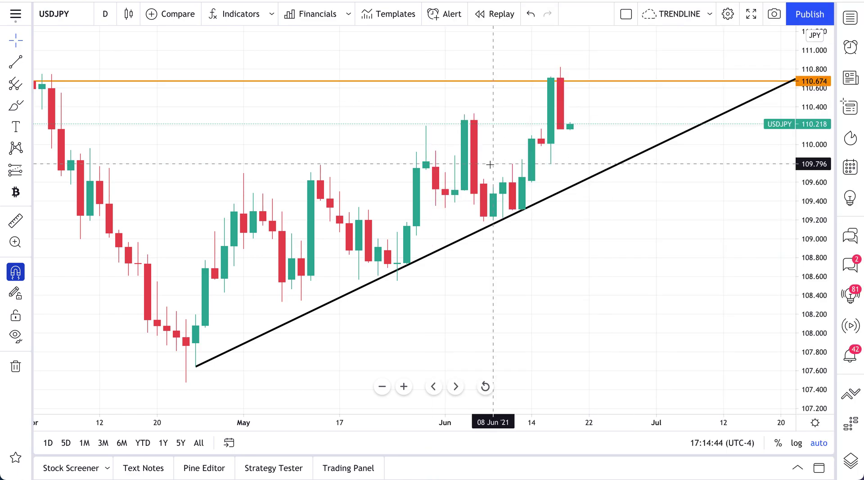